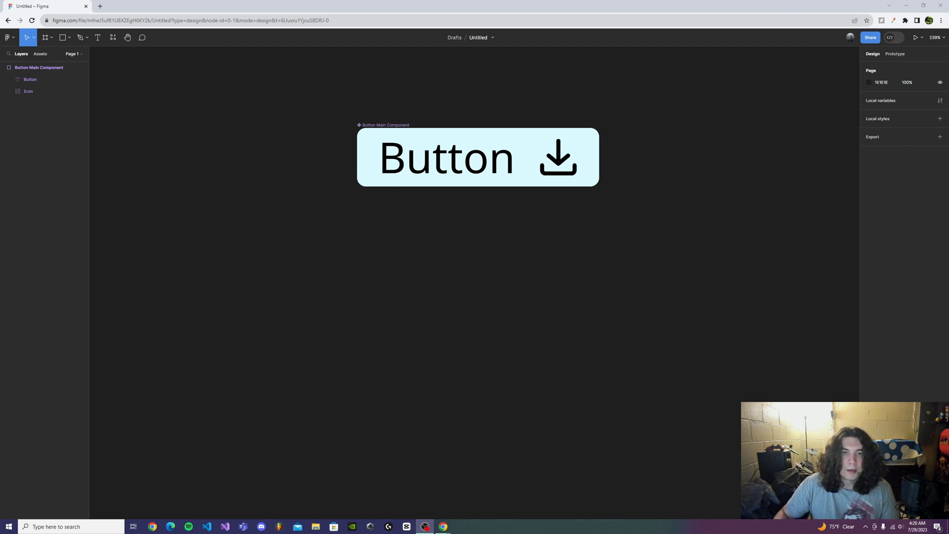
- Create a boolean component property named "Show Icon" with the value True for the download icon layer in the button component
drag(320, 68, 679, 259)
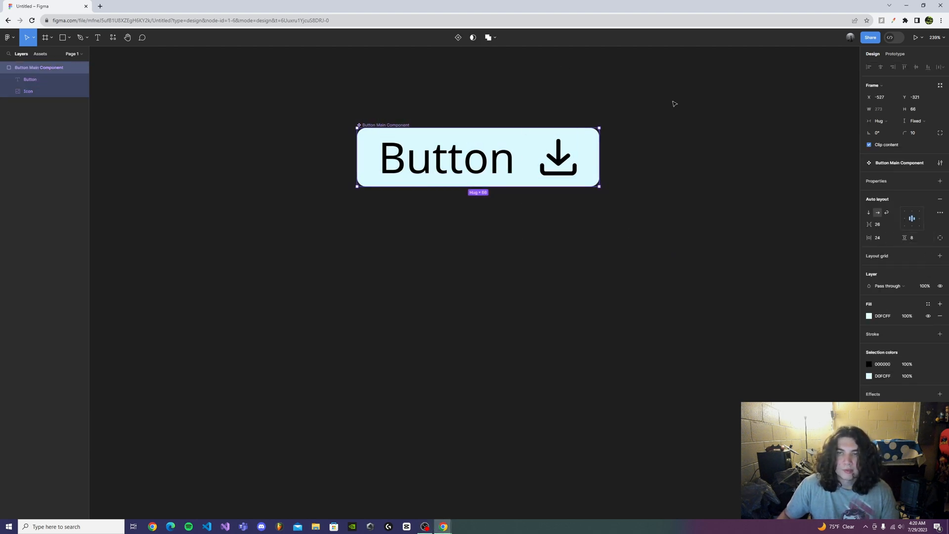
click(679, 252)
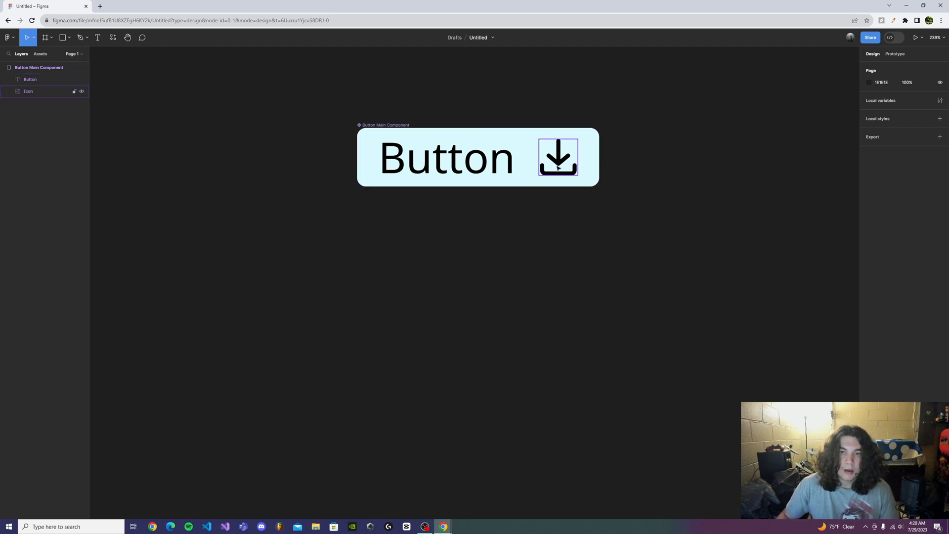
click(557, 168)
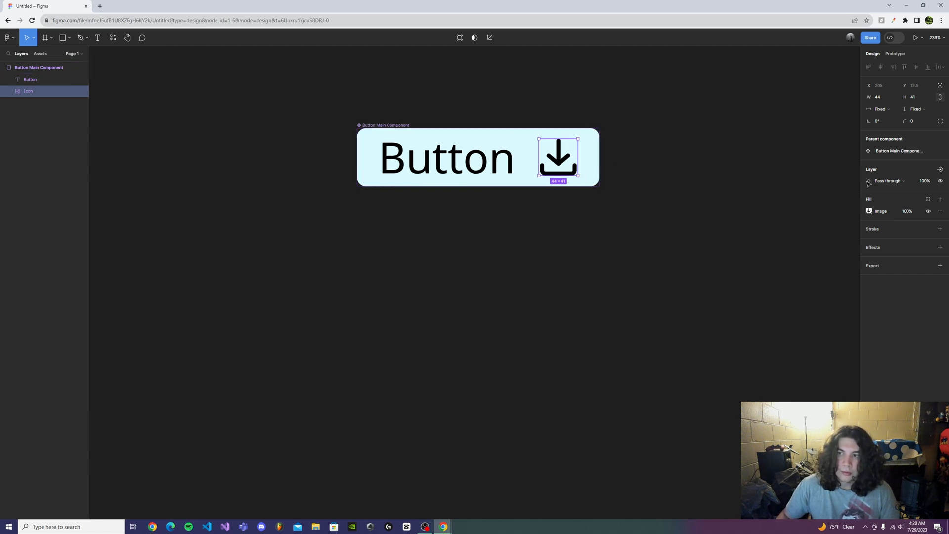
click(939, 169)
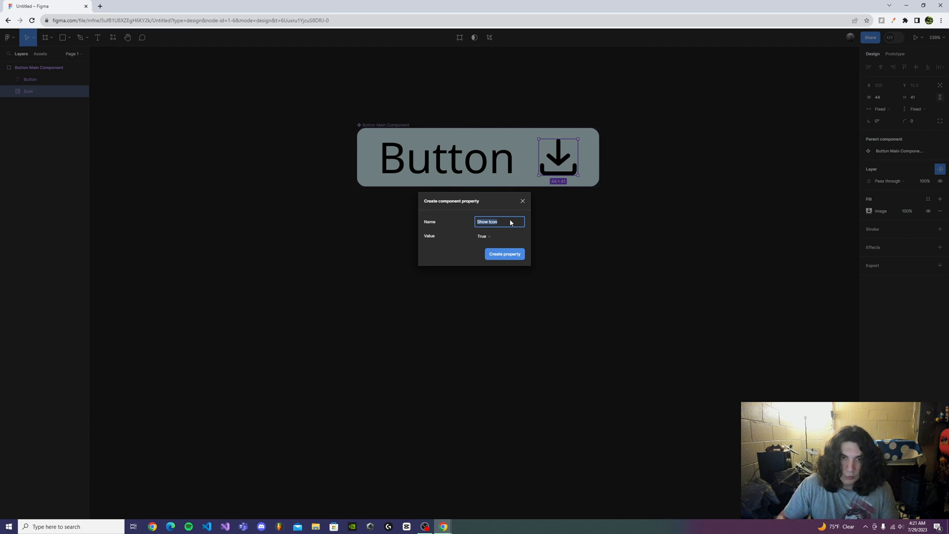
click(494, 238)
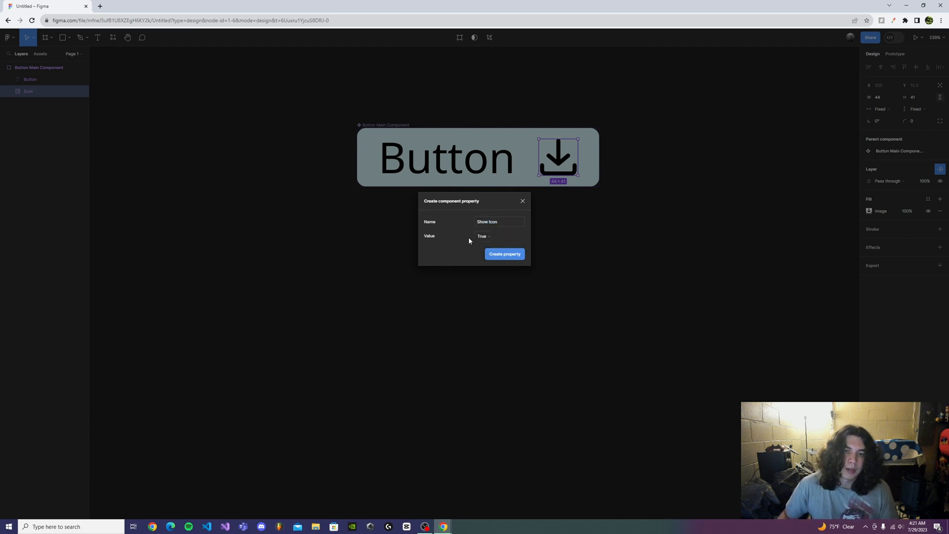
click(500, 236)
click(499, 239)
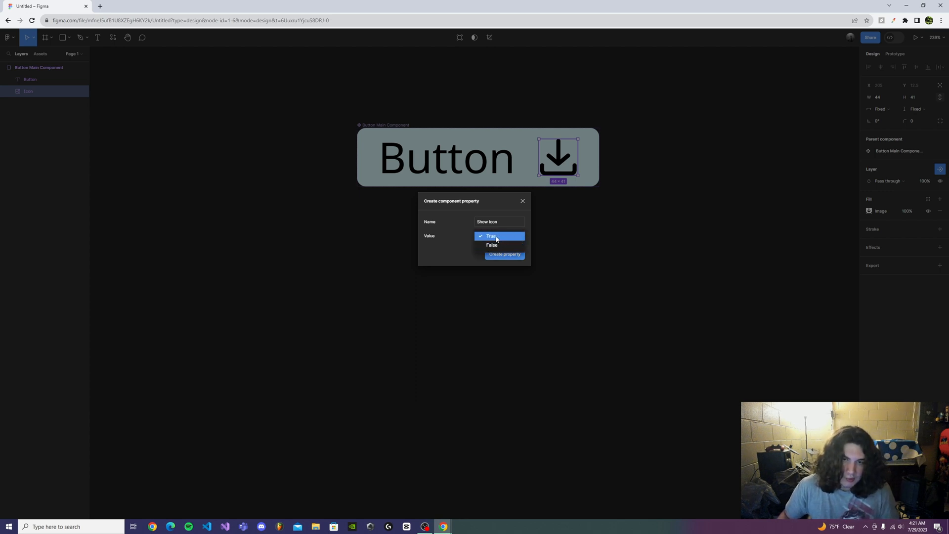
click(498, 237)
click(511, 254)
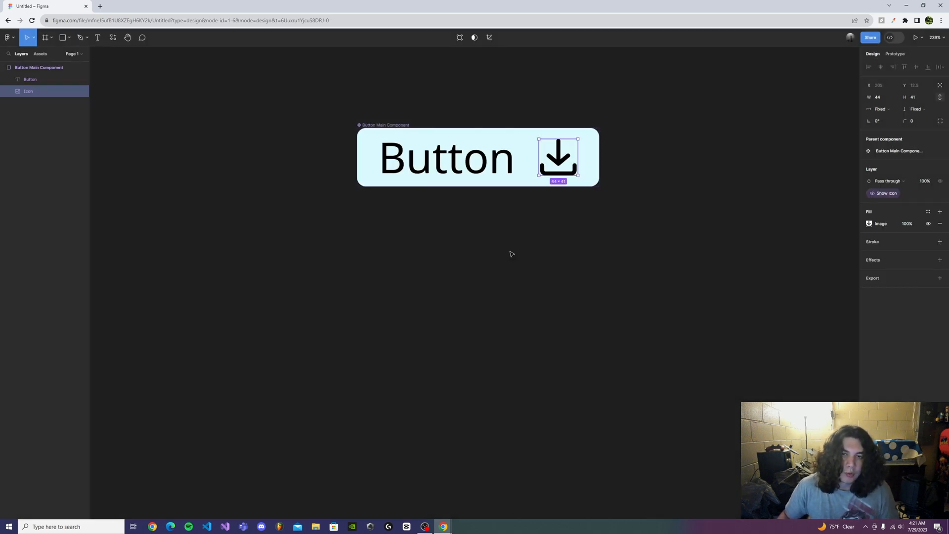
click(590, 218)
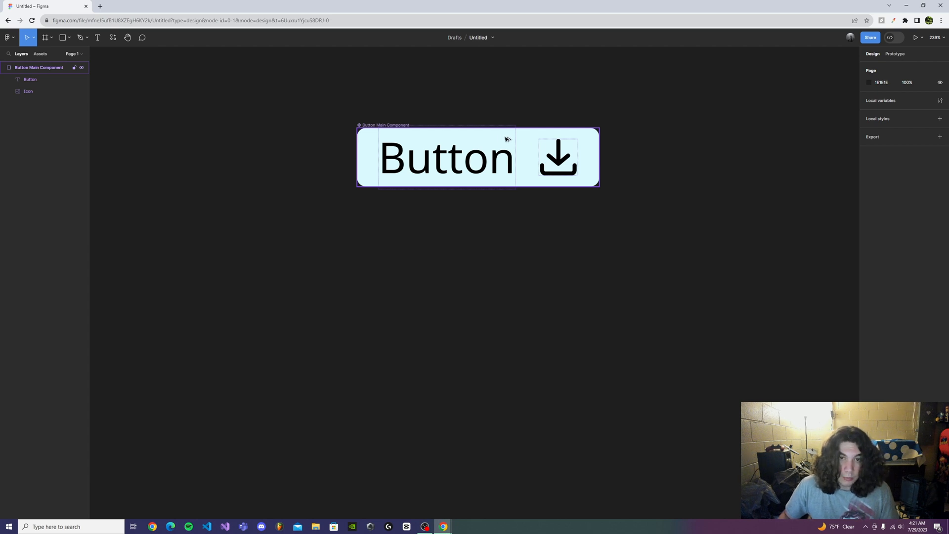
- Place an instance of the button component directly below the main component and select it
drag(508, 141, 508, 280)
click(546, 369)
click(511, 287)
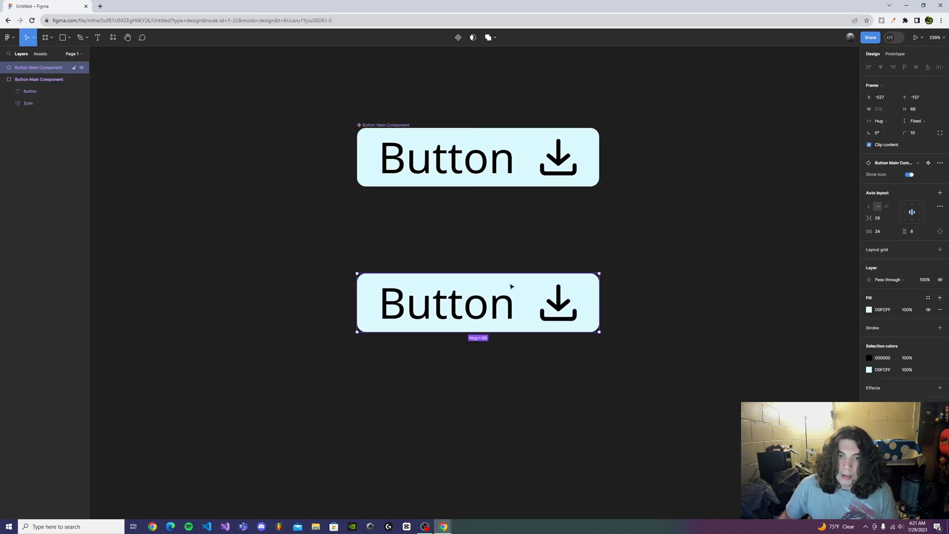
- Toggle the Show Icon property on the lower button instance and leave it switched off
click(909, 175)
click(911, 176)
click(911, 176)
click(910, 176)
click(911, 176)
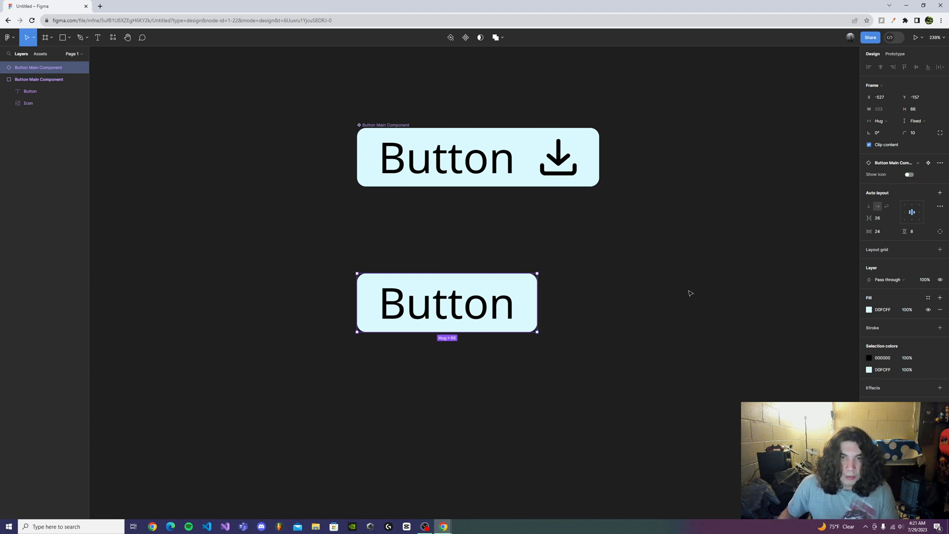
click(633, 301)
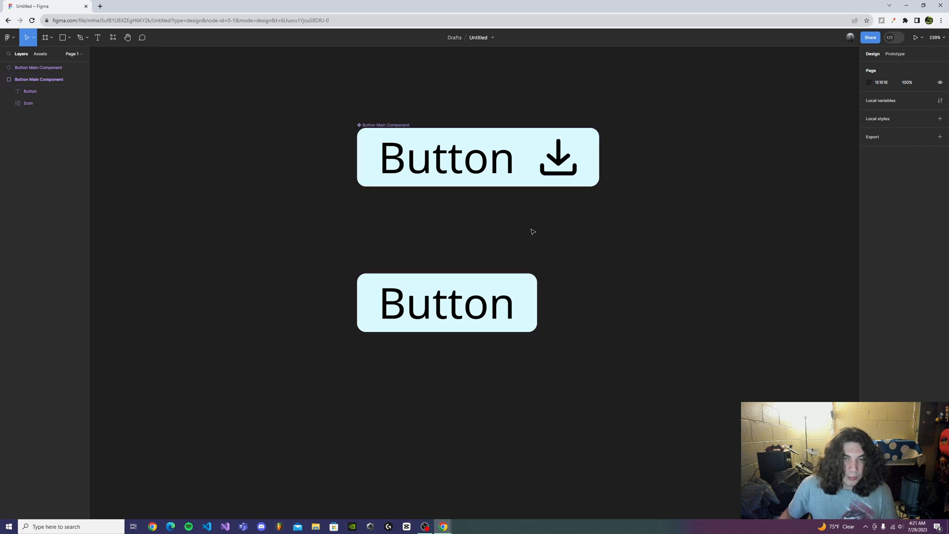
click(524, 304)
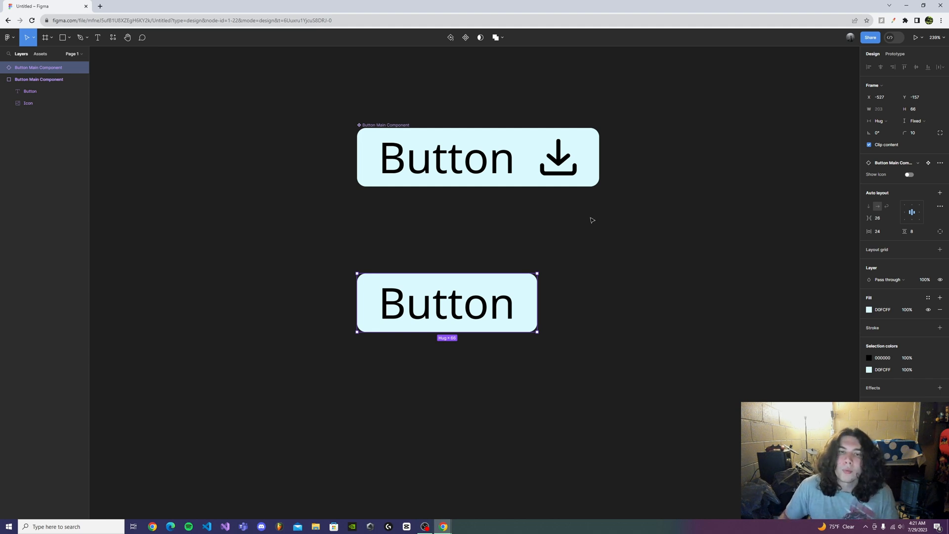
click(656, 280)
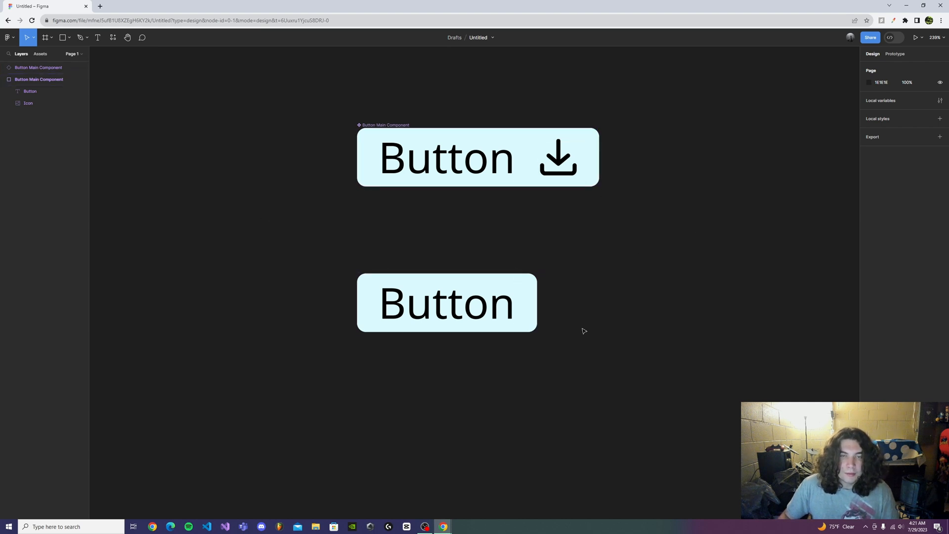
click(512, 286)
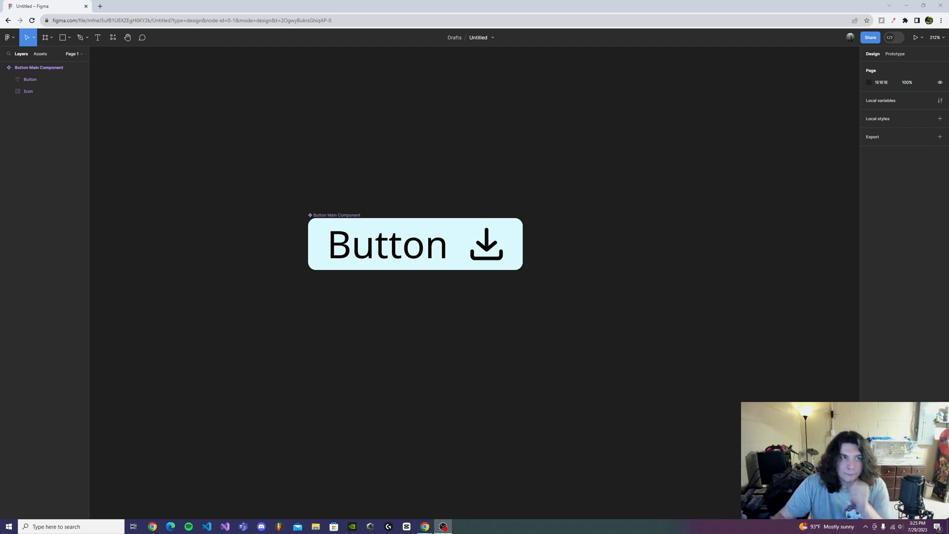
- Delete the download icon from the Button Main Component
drag(632, 329, 424, 350)
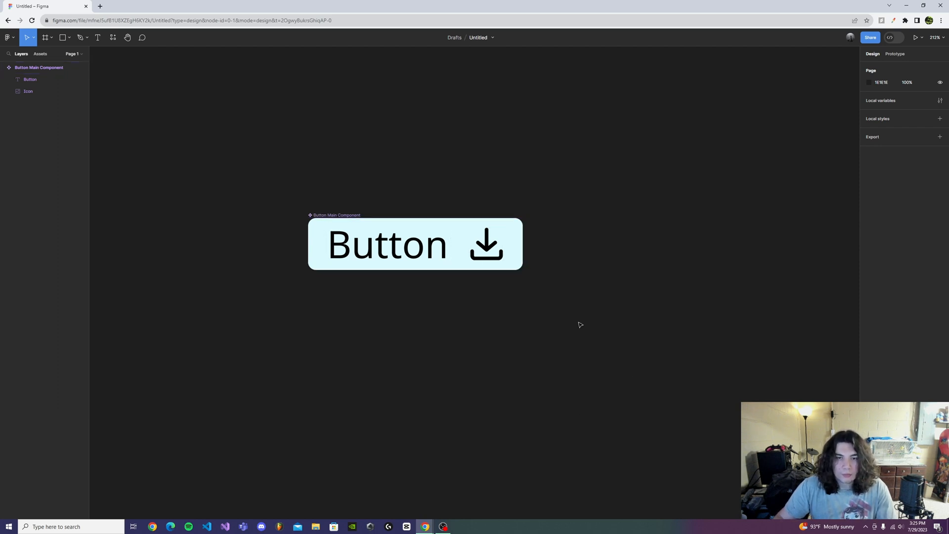
click(470, 243)
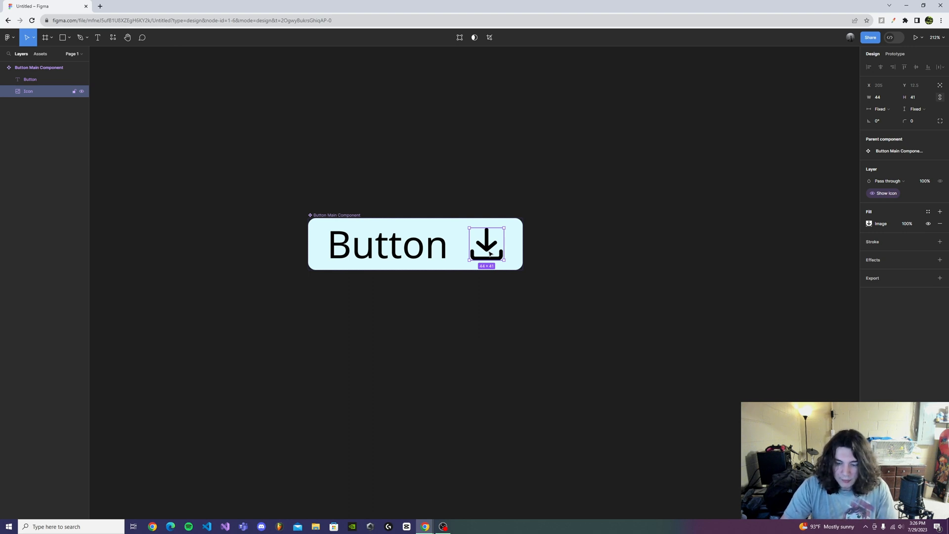
key(Delete)
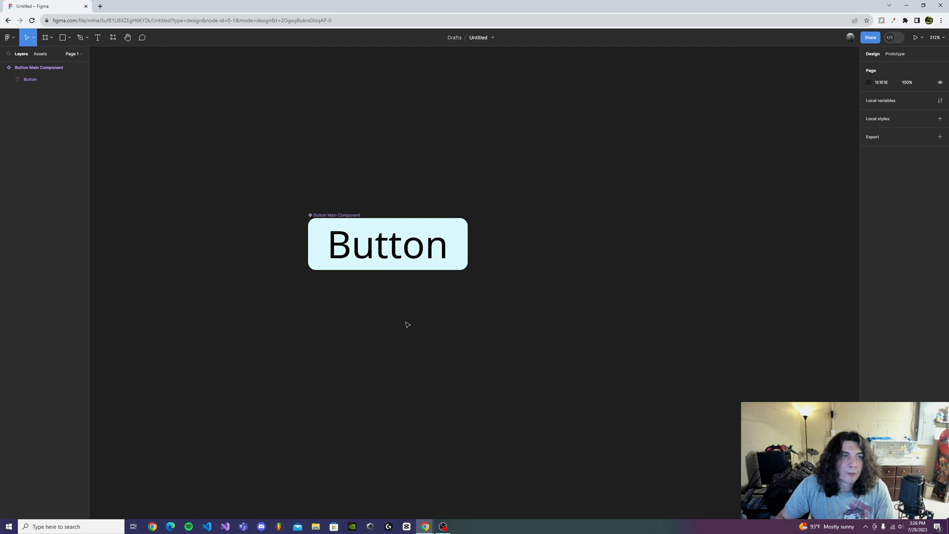
- Run the Phosphor Icons plugin and insert the Alien, Anchor, Armchair and AddressBook icons on the canvas beside the button
click(112, 43)
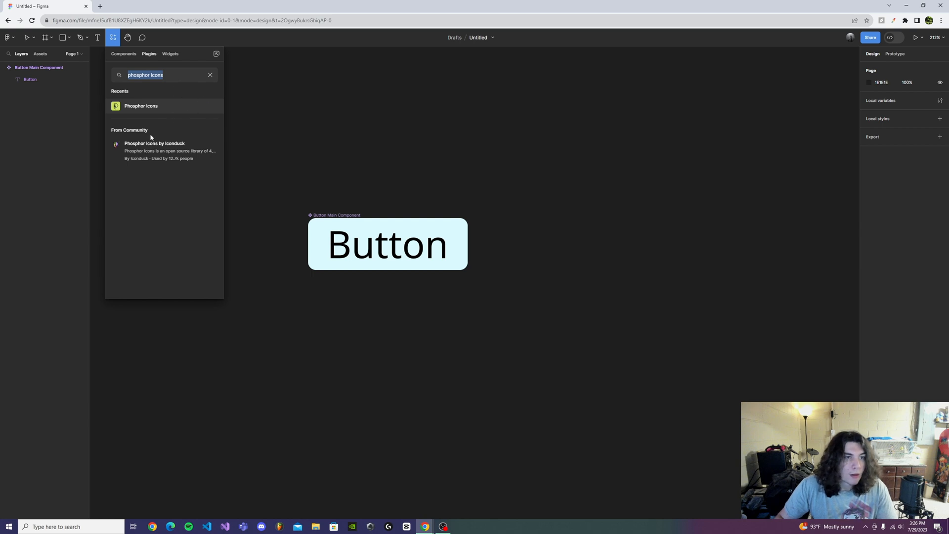
click(139, 106)
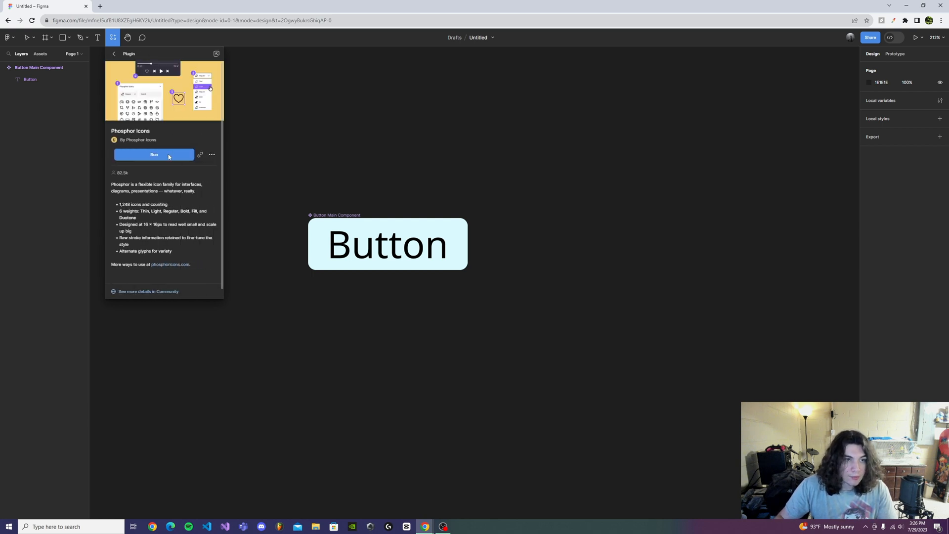
click(135, 160)
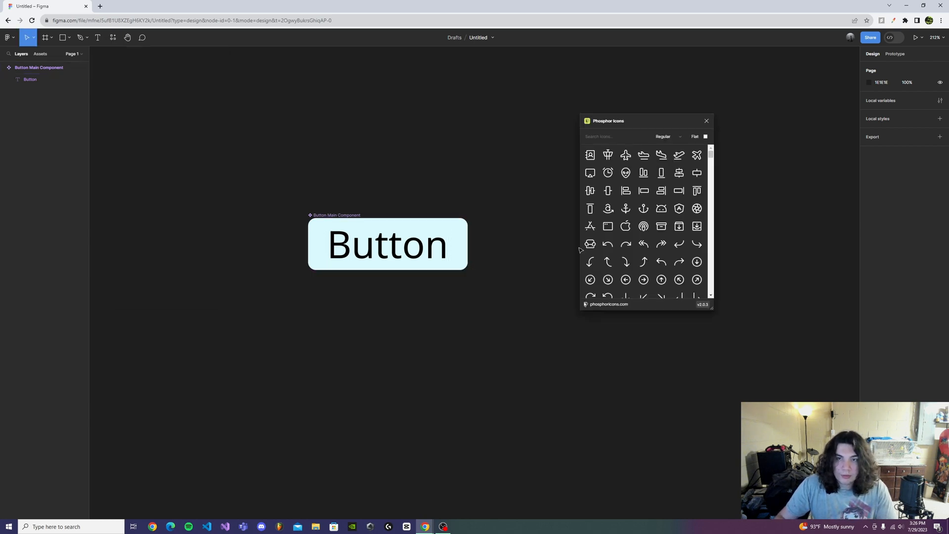
drag(625, 172, 537, 194)
drag(625, 208, 513, 305)
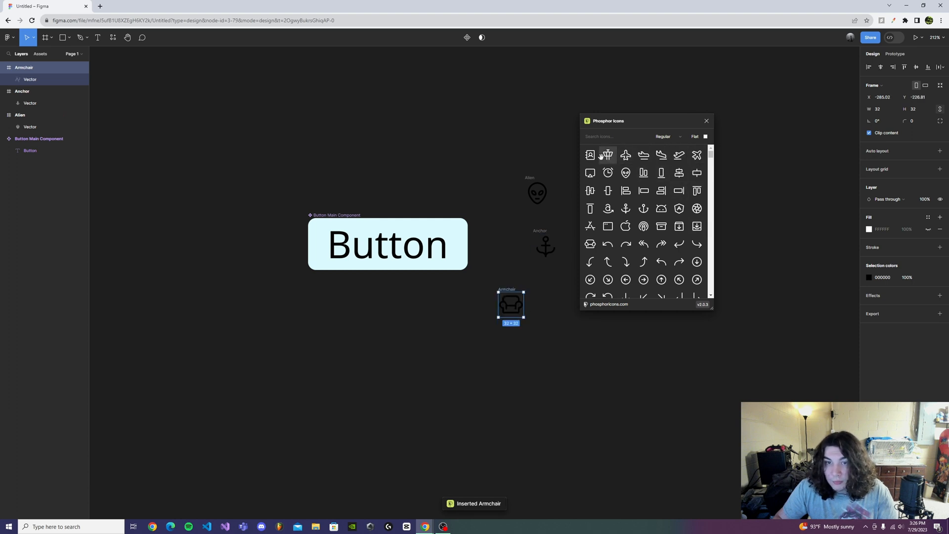
drag(595, 152, 515, 374)
click(676, 356)
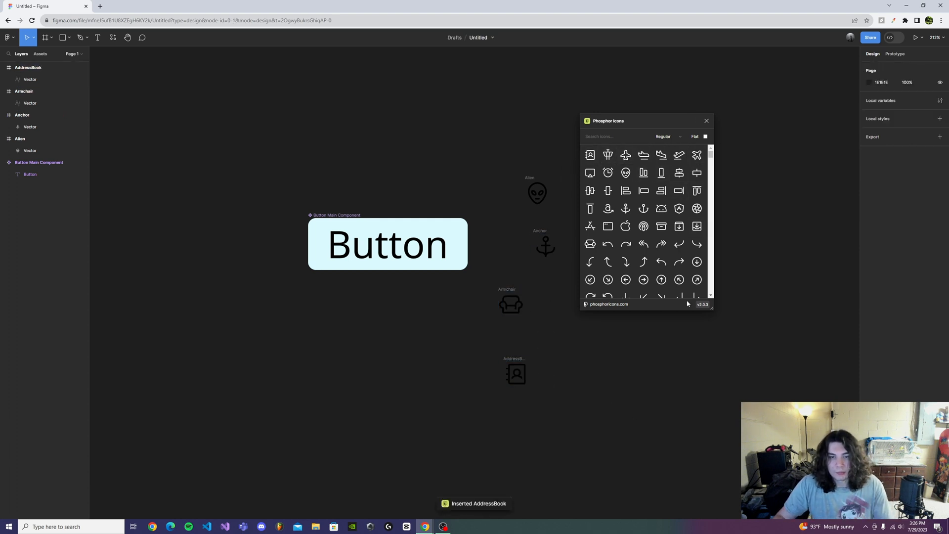
click(706, 121)
- Move the four inserted icons farther right of the button and align them in a column by their horizontal centers
drag(657, 432, 502, 158)
drag(553, 257, 663, 241)
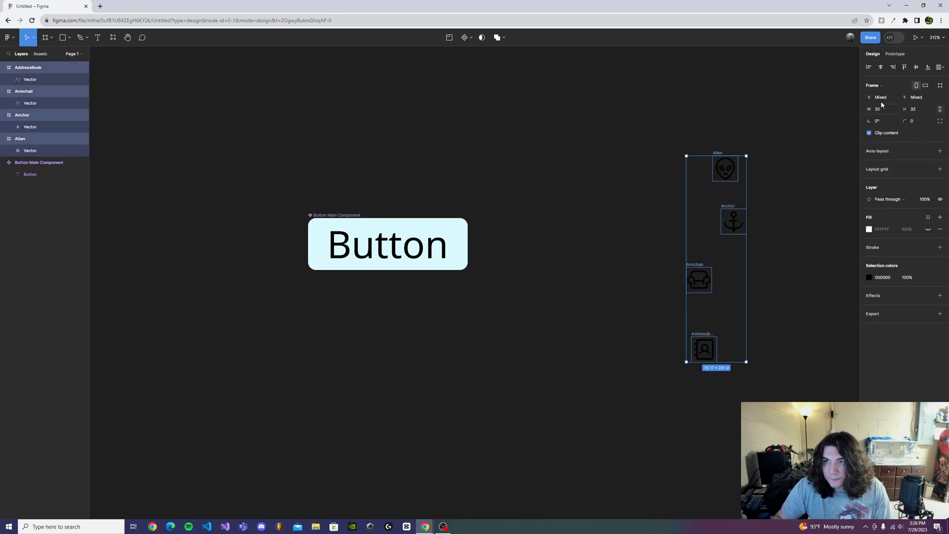
click(881, 67)
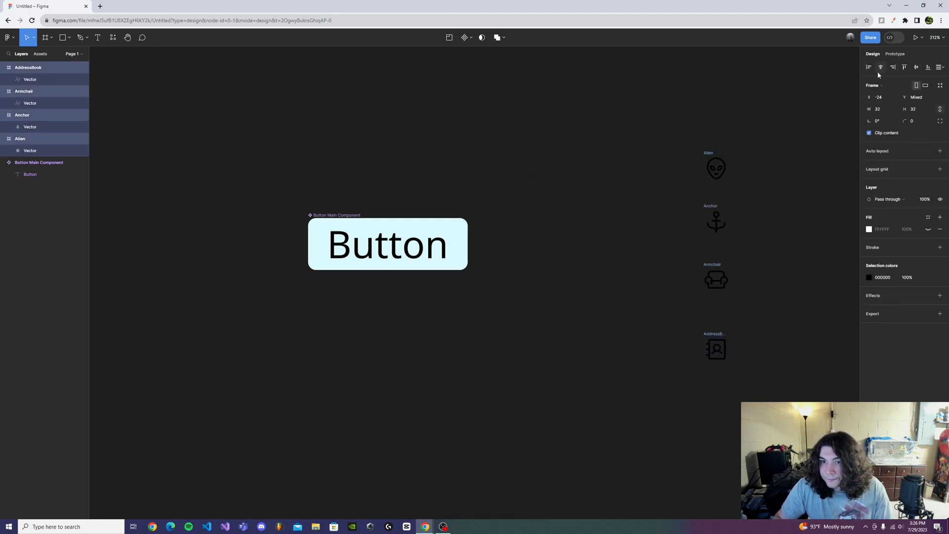
click(751, 362)
- Turn the four aligned icons into separate components in one operation
drag(791, 409, 666, 131)
click(470, 37)
click(475, 65)
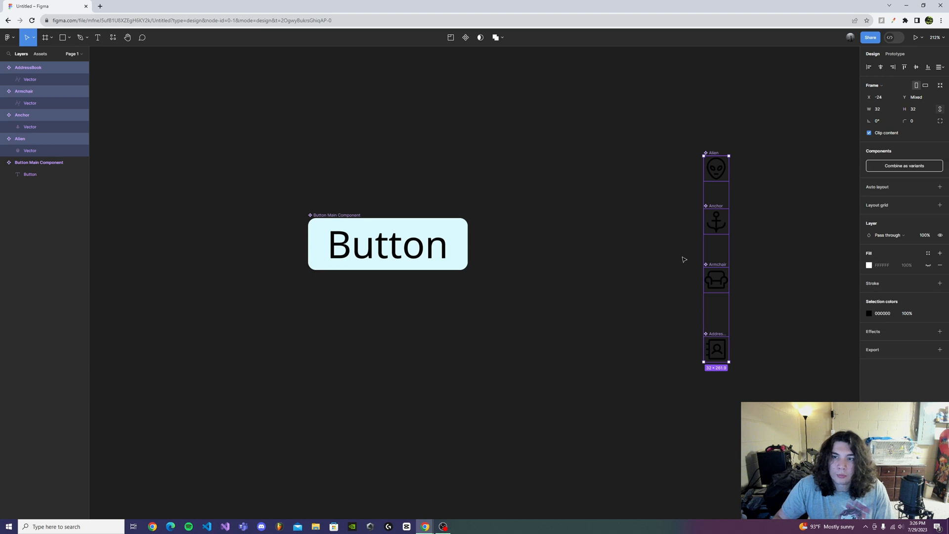
click(789, 316)
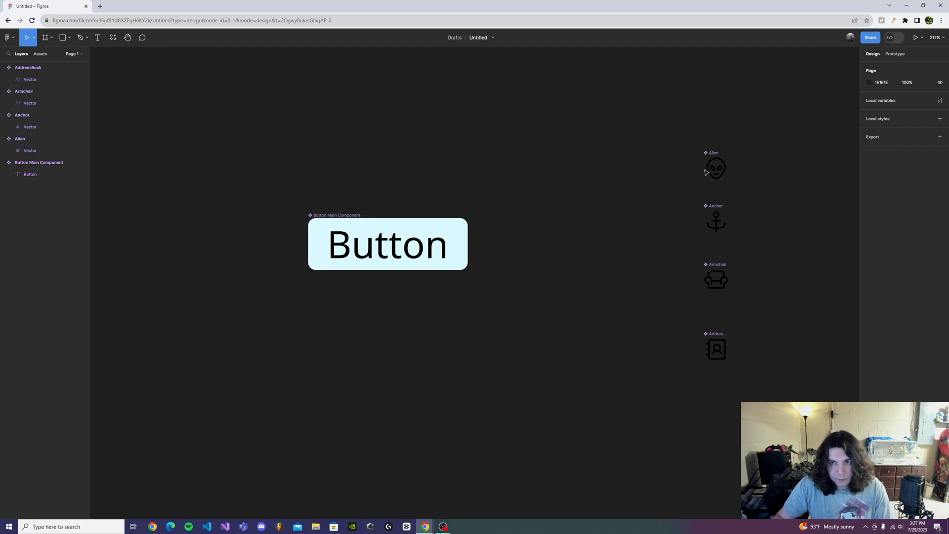
- Place an instance of the Alien icon component inside the Button Main Component, after the text, keeping the original icon in its column
drag(718, 171, 479, 266)
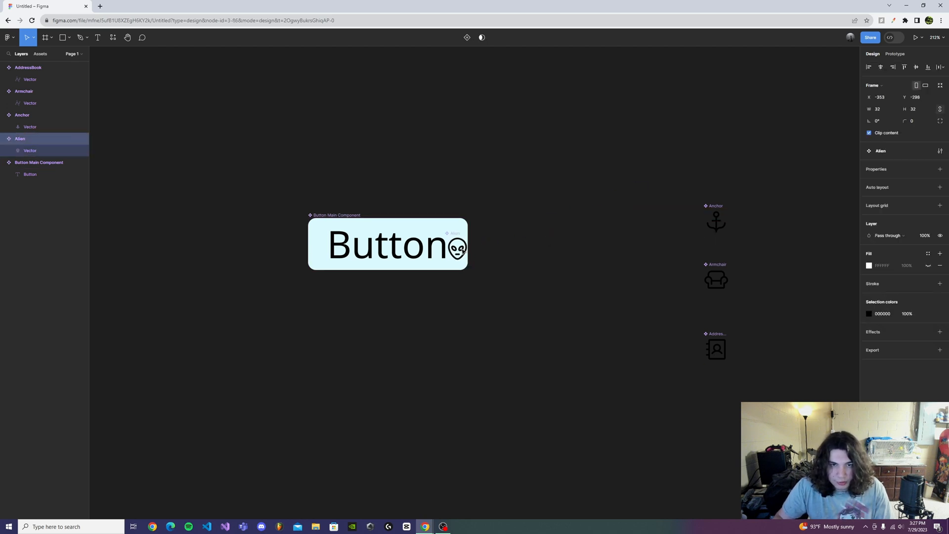
key(ctrl+z)
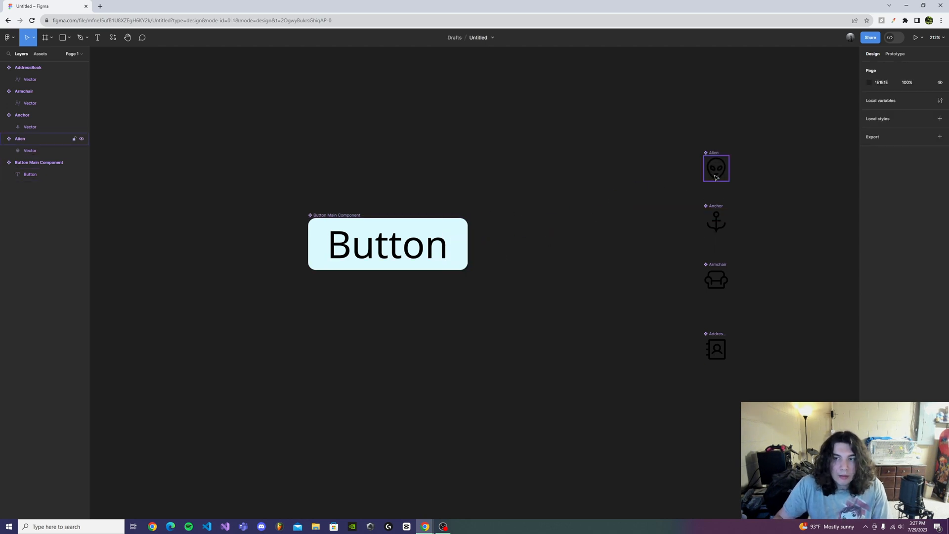
drag(716, 170, 458, 251)
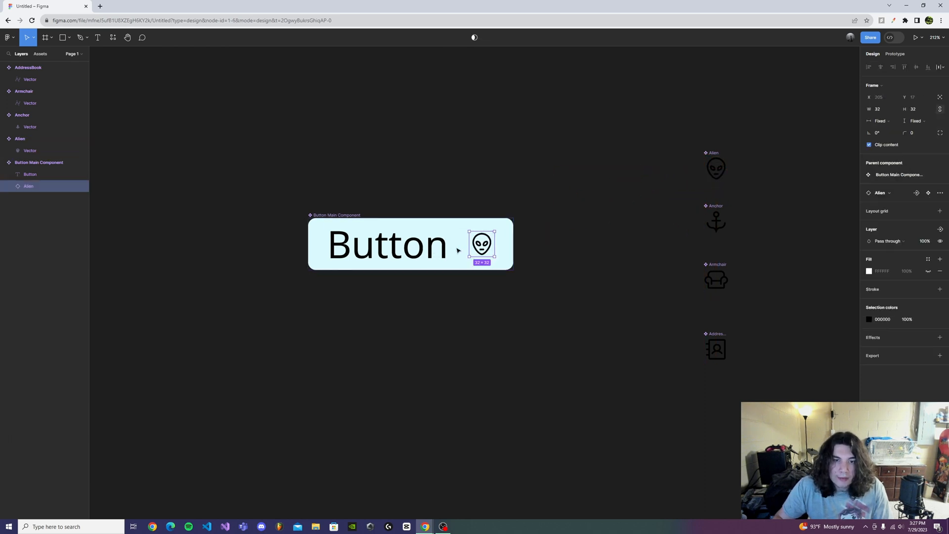
click(559, 318)
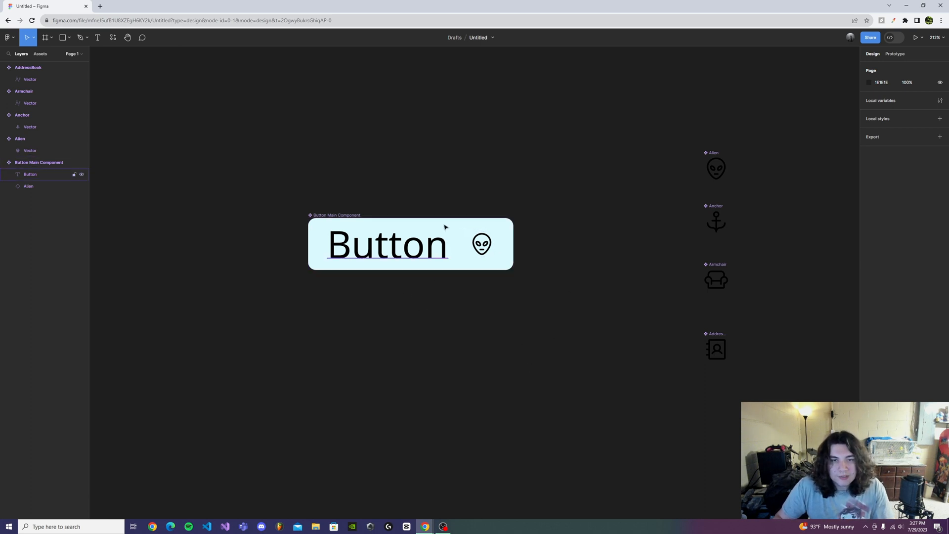
- Create an instance swap property named "Icon Swap" for the Alien icon inside the Button Main Component, with Alien as its value
click(404, 227)
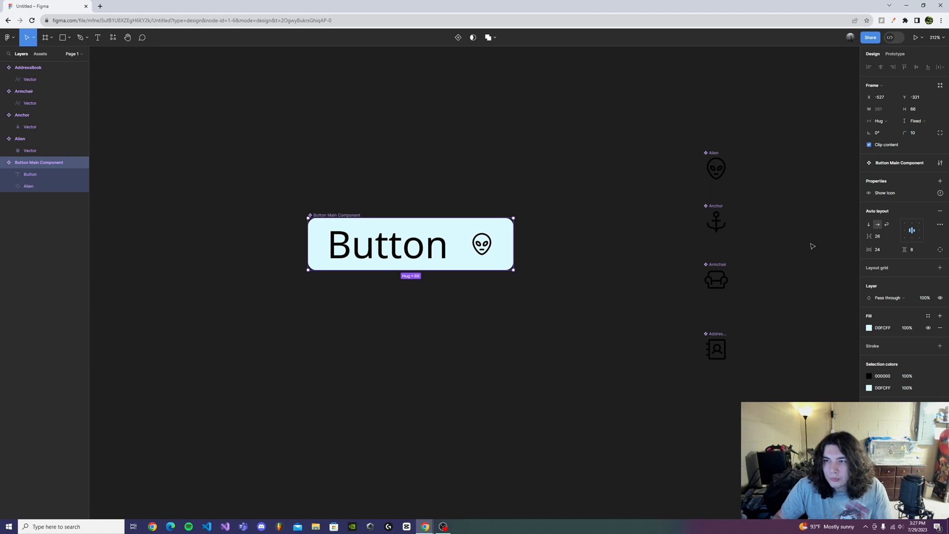
double_click(486, 251)
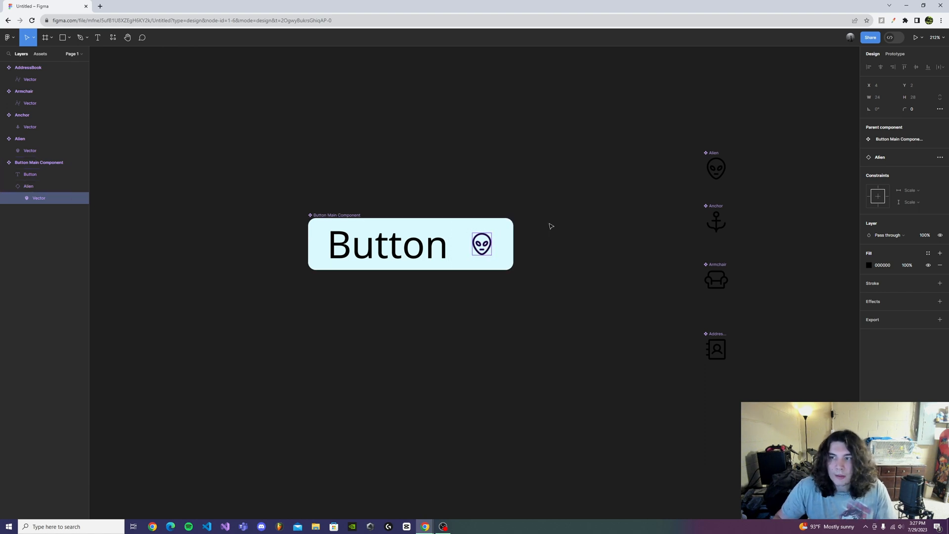
click(926, 158)
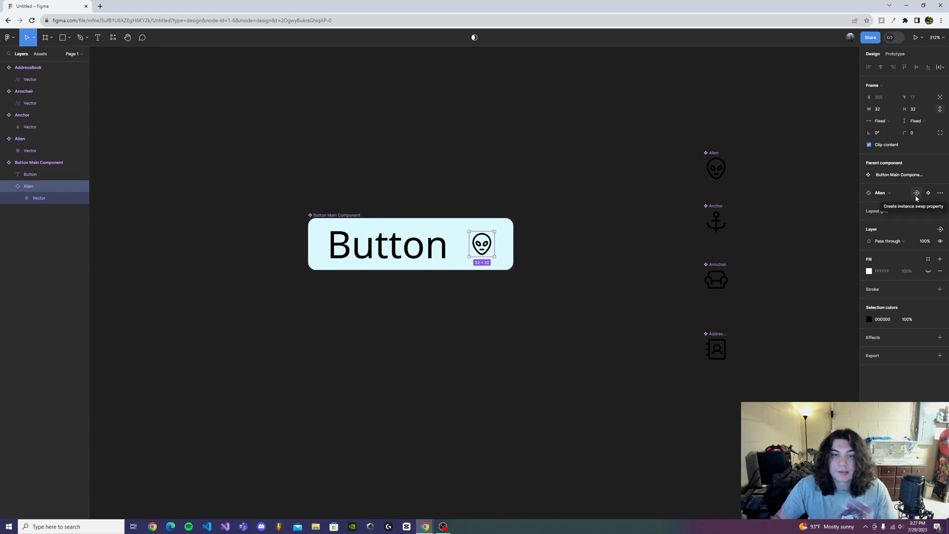
click(913, 195)
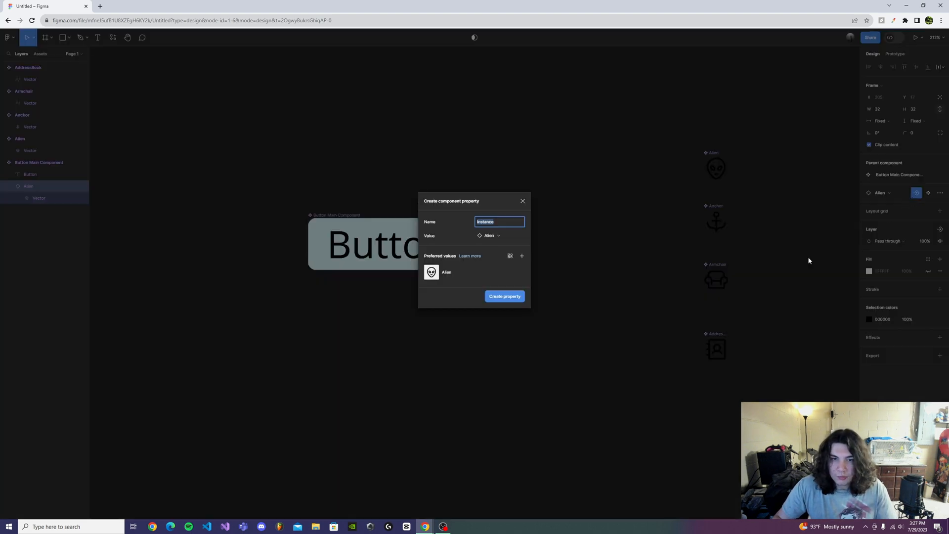
key(BackSpace)
text(Icon Sw)
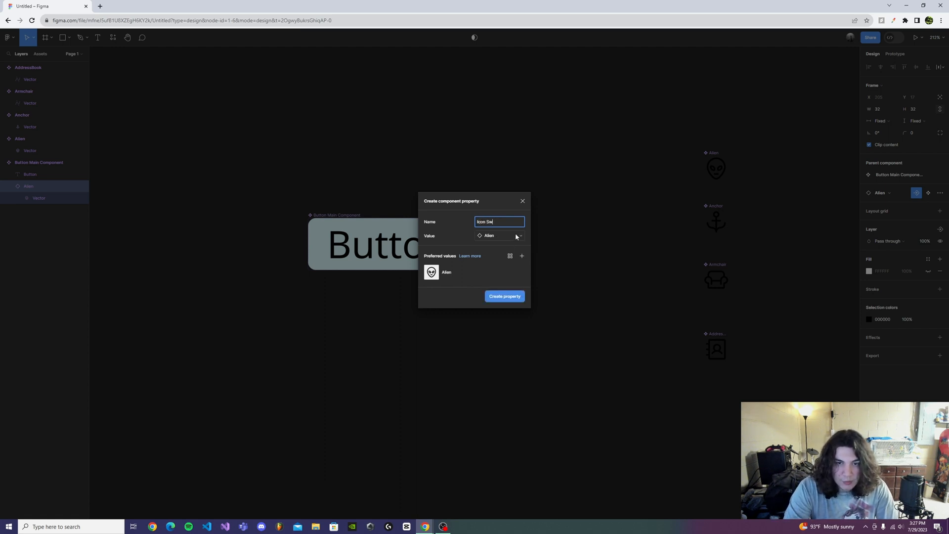
text(ap)
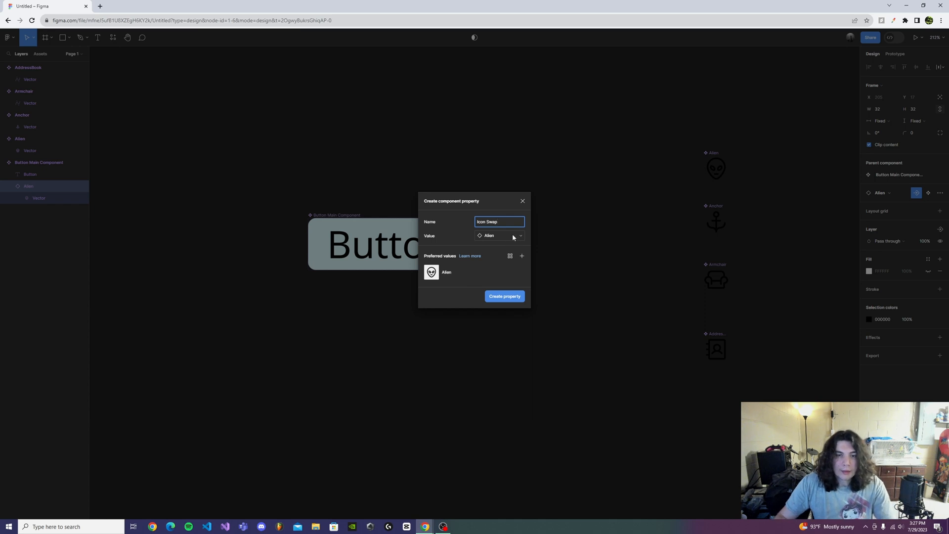
click(516, 235)
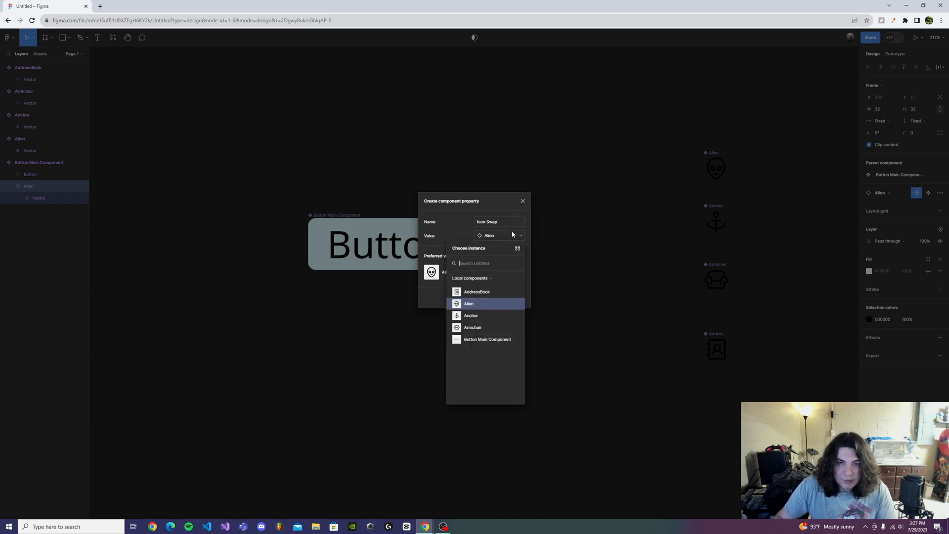
click(493, 308)
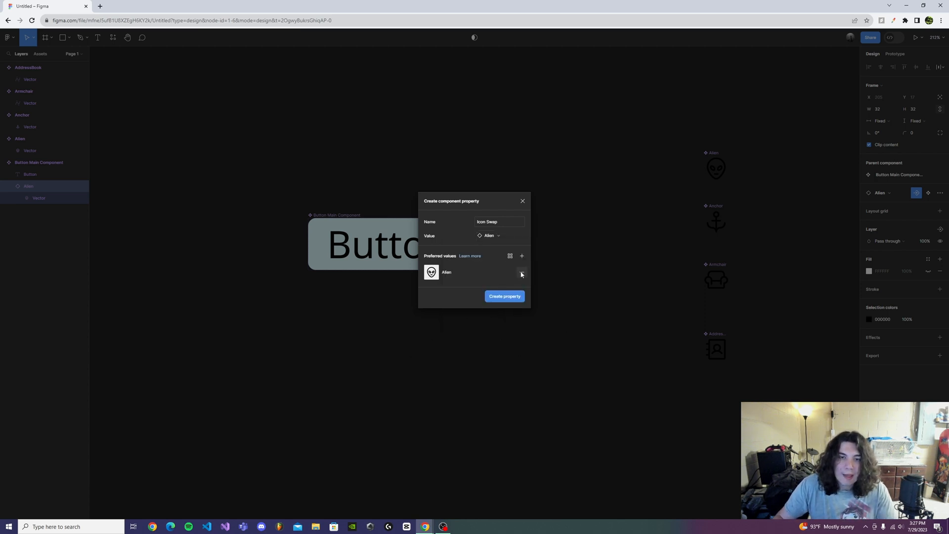
click(508, 296)
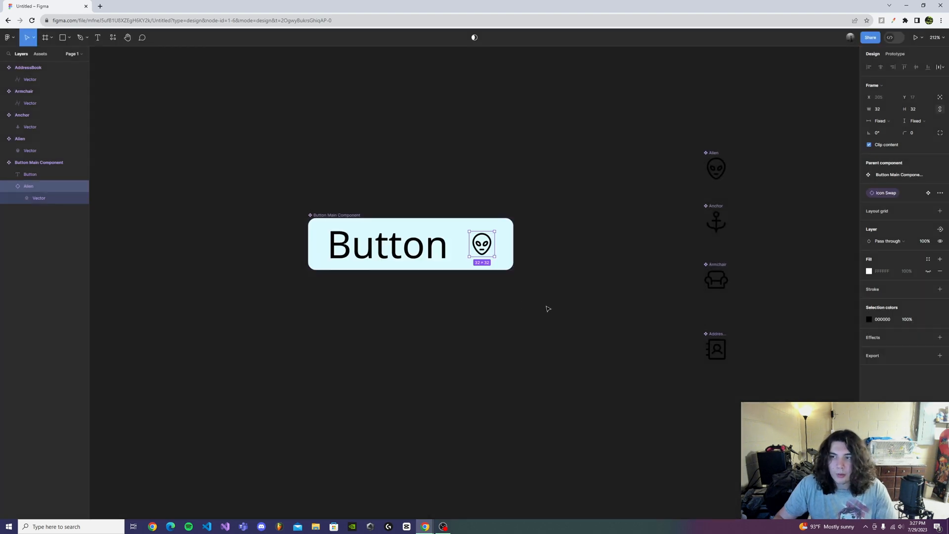
click(487, 282)
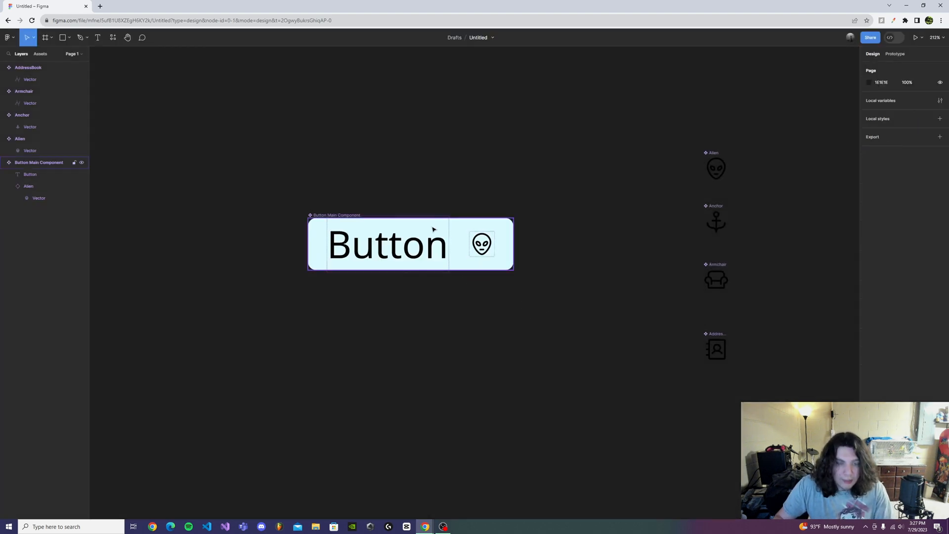
- Place an instance of the button below the main component and swap its icon to Anchor through the Icon Swap property
drag(433, 228, 434, 335)
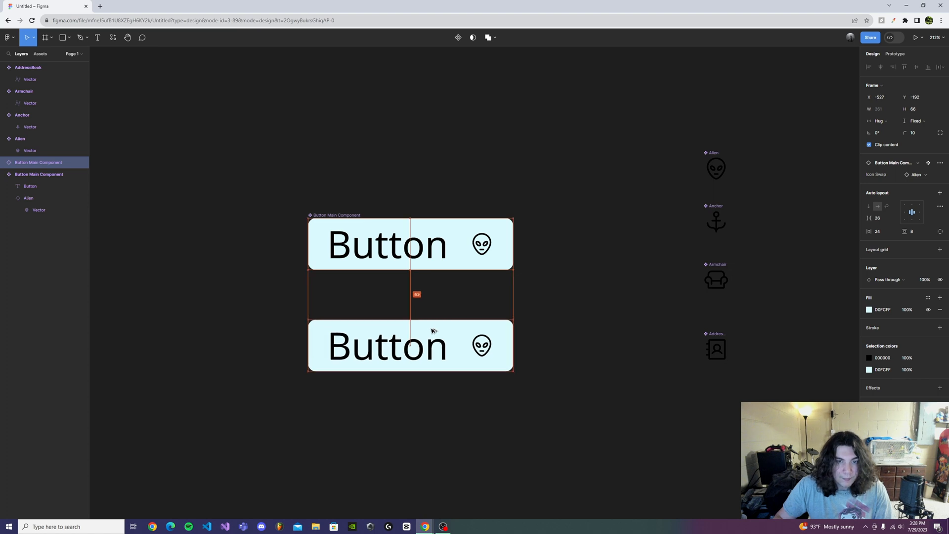
click(529, 396)
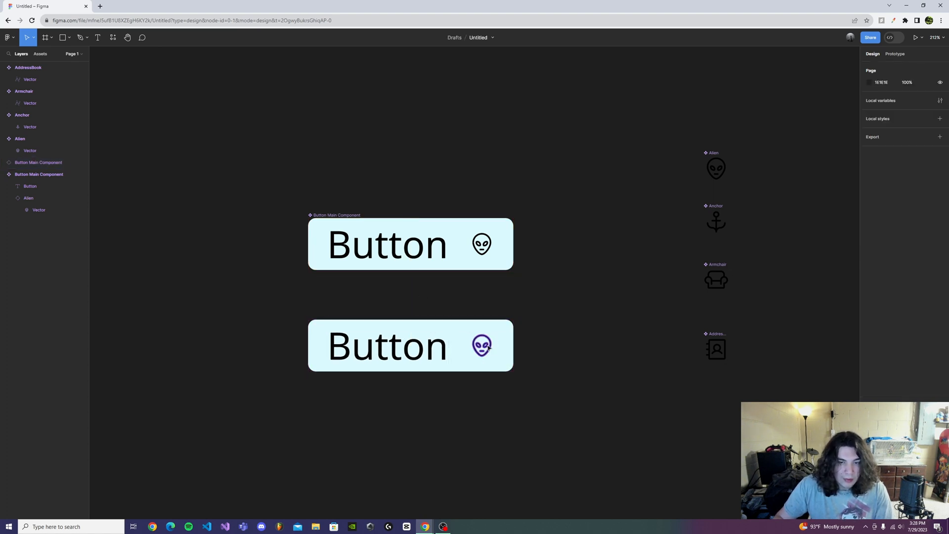
click(460, 341)
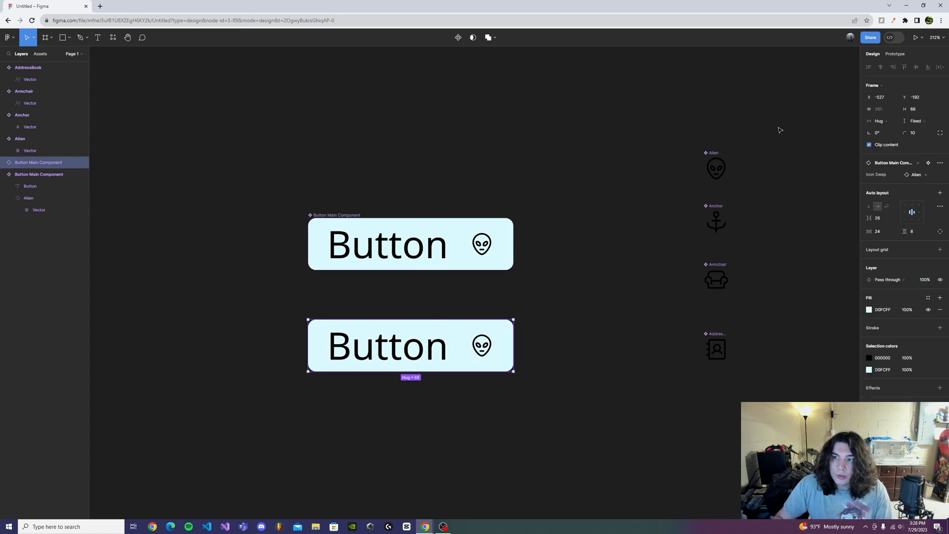
click(939, 175)
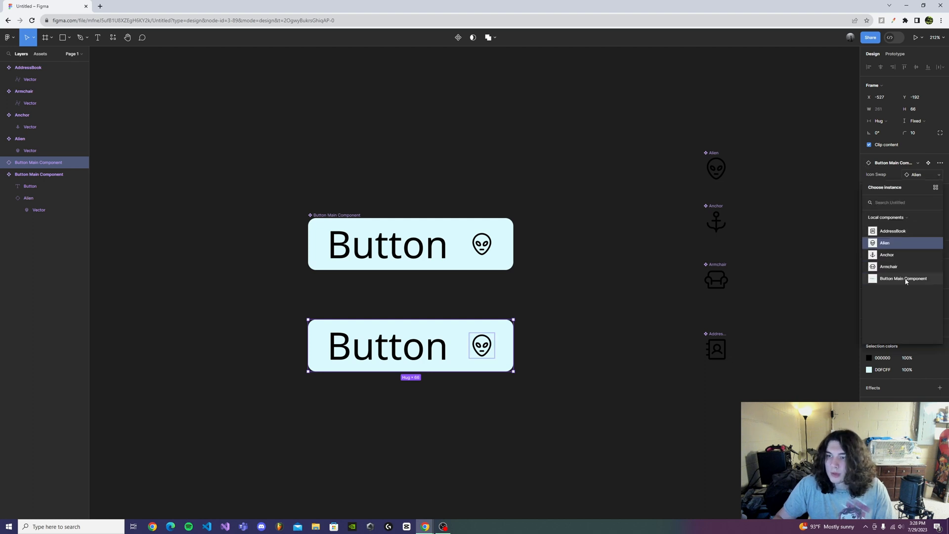
click(907, 255)
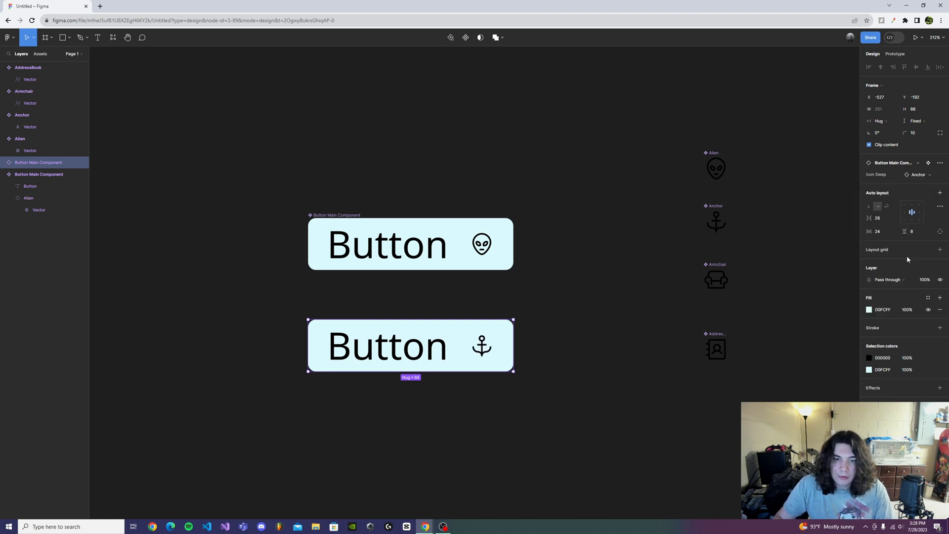
click(939, 176)
click(415, 426)
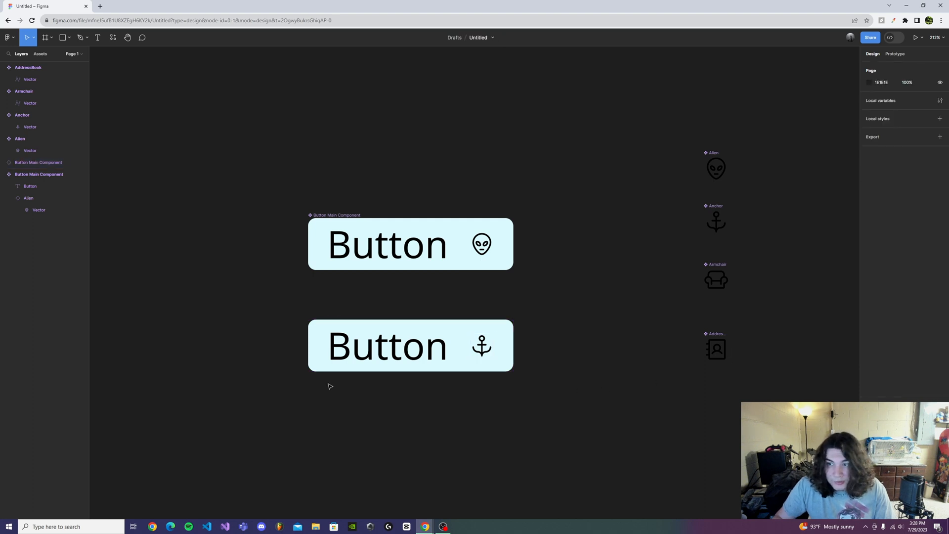
click(481, 357)
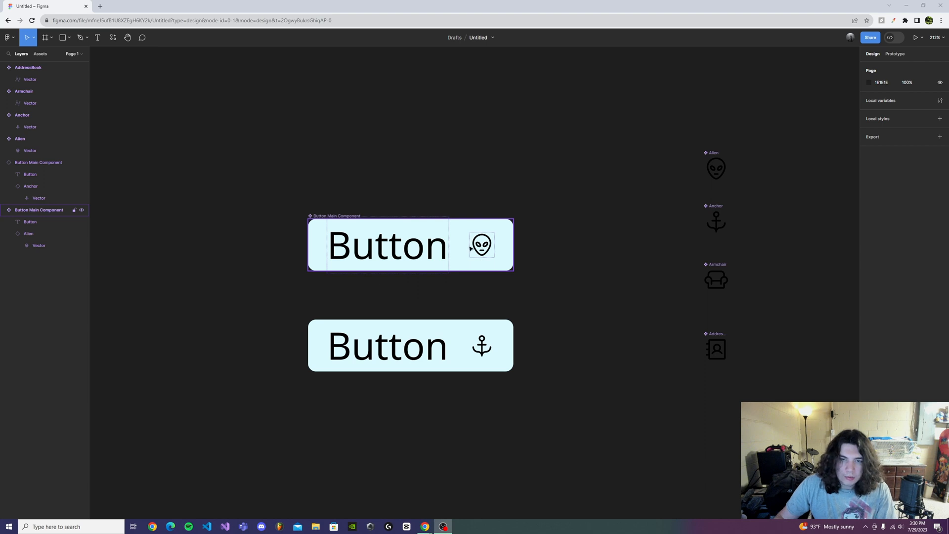
- Set the value of the main component's Icon Swap property to Anchor
click(434, 230)
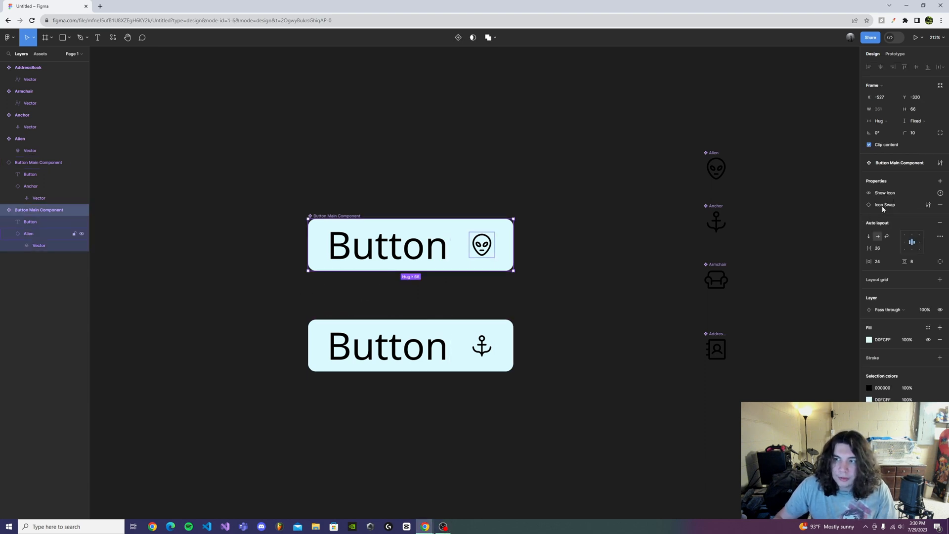
click(928, 206)
click(829, 241)
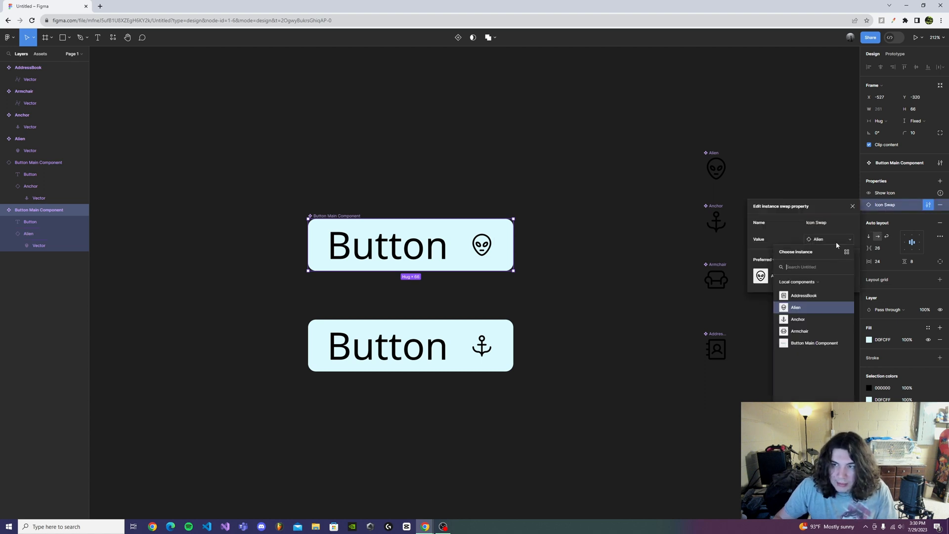
click(819, 319)
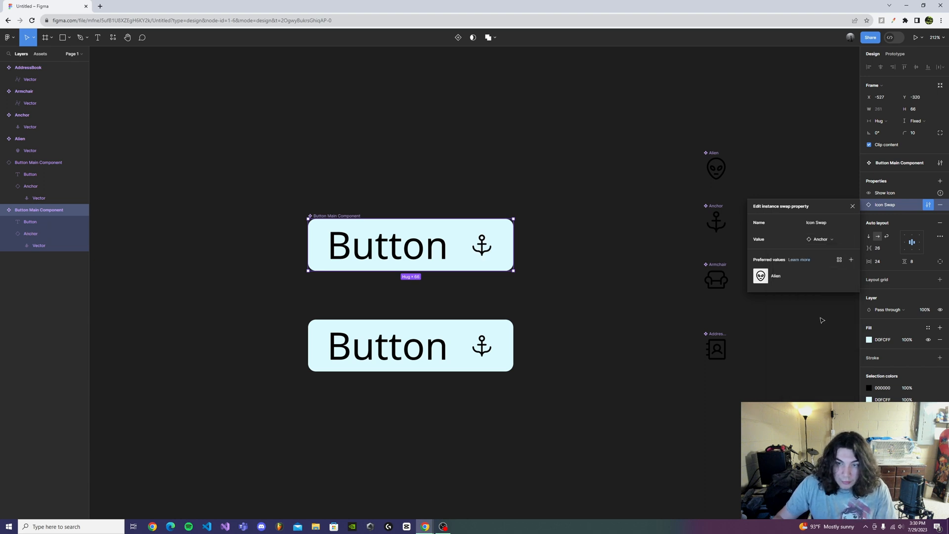
click(376, 284)
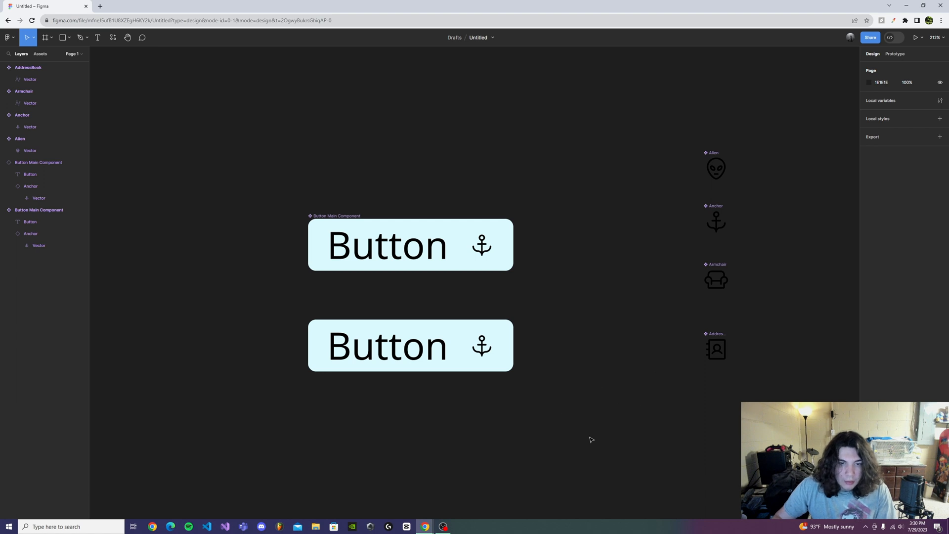
- Swap the icon of the button instance below the main component to Armchair from the local components
ctrl+click(478, 353)
click(455, 331)
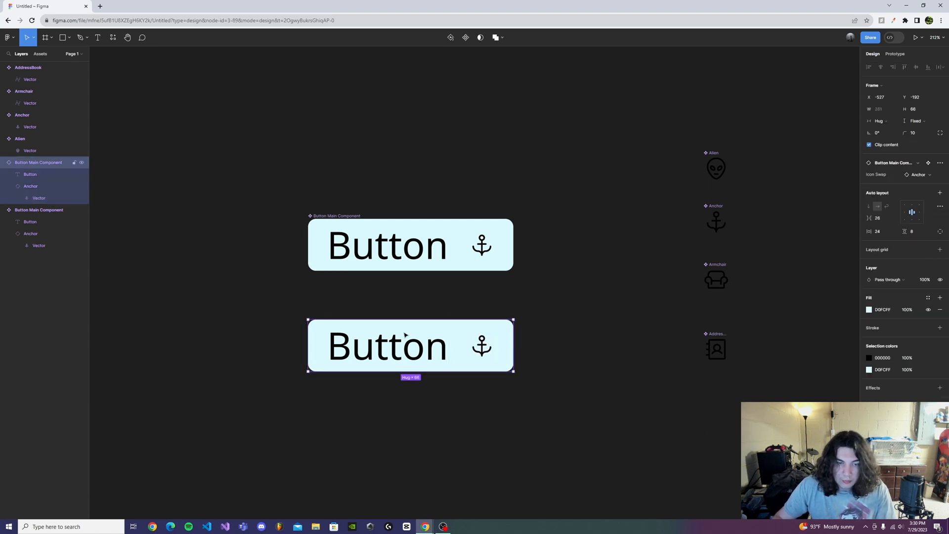
click(939, 177)
click(896, 215)
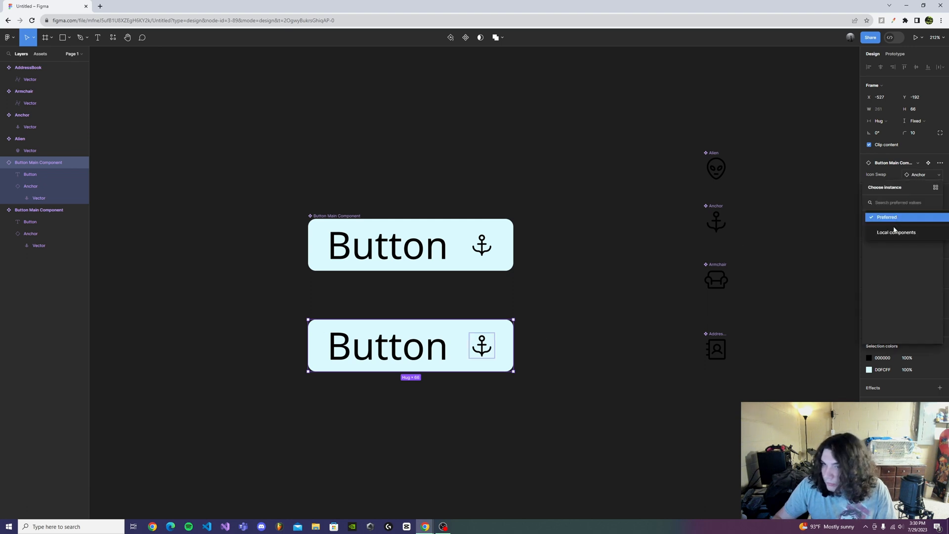
click(895, 229)
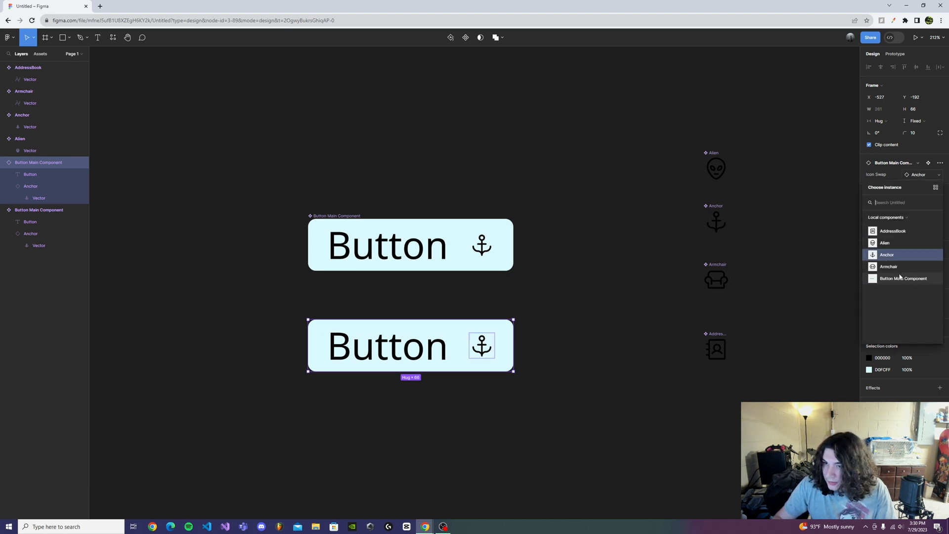
click(888, 267)
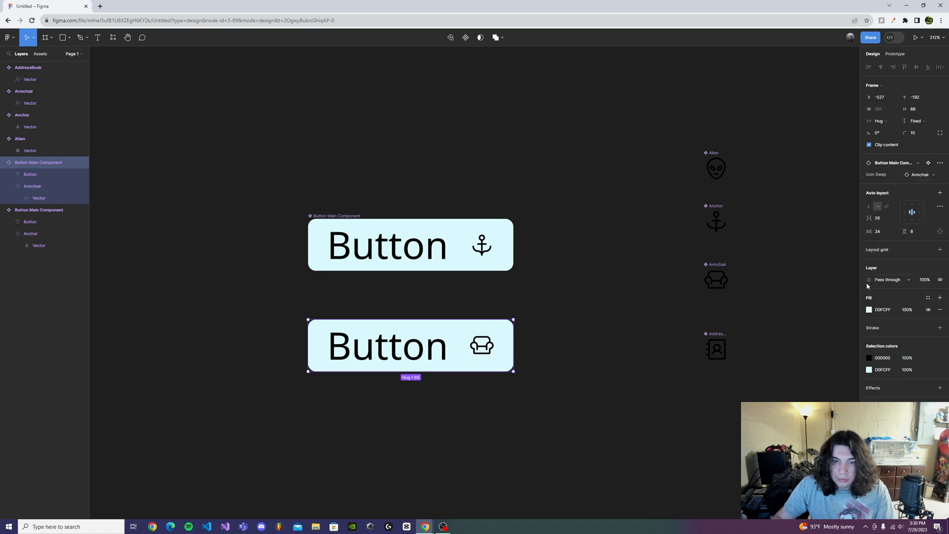
click(547, 406)
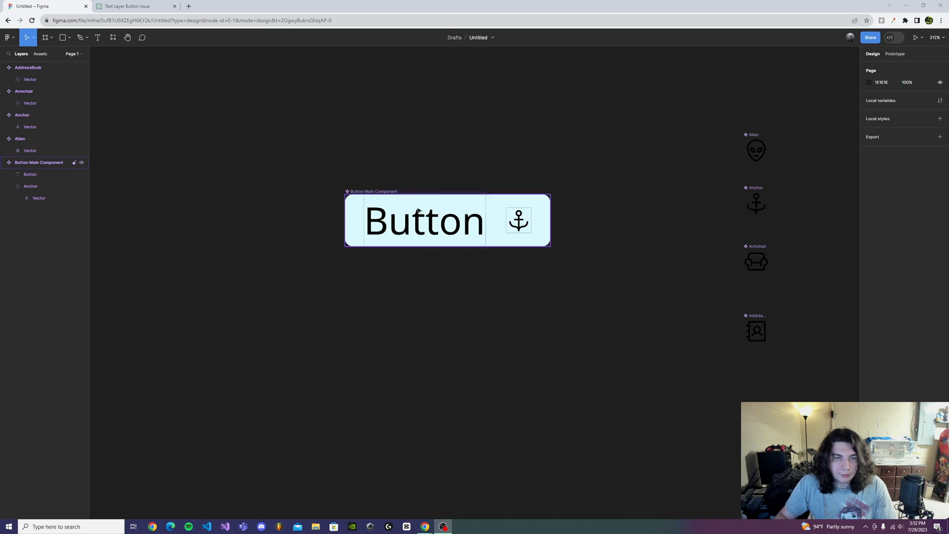
- Place a button instance below the main component, try replacing its text with "fjadfj" directly on the canvas, and undo the text edit
drag(423, 212, 424, 318)
click(465, 391)
double_click(445, 338)
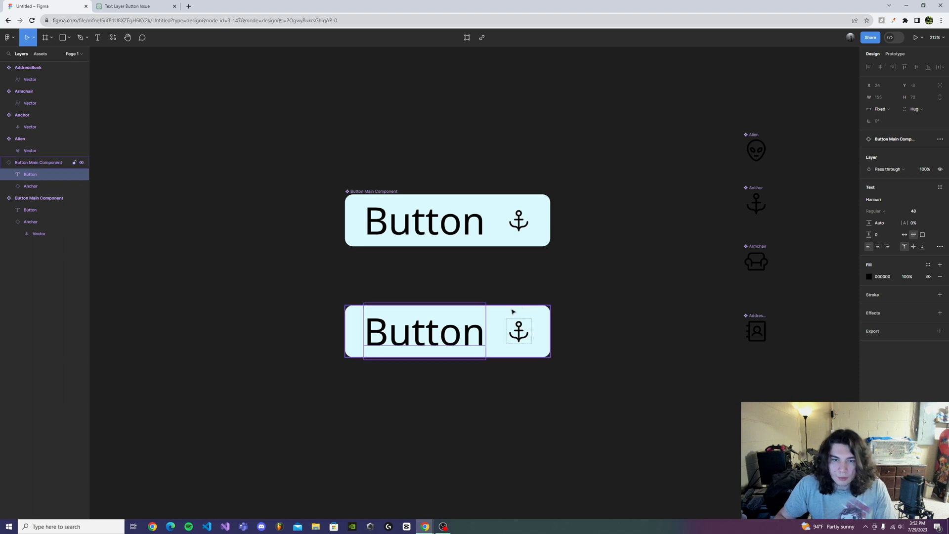
double_click(475, 328)
key(BackSpace)
text(fjadfj)
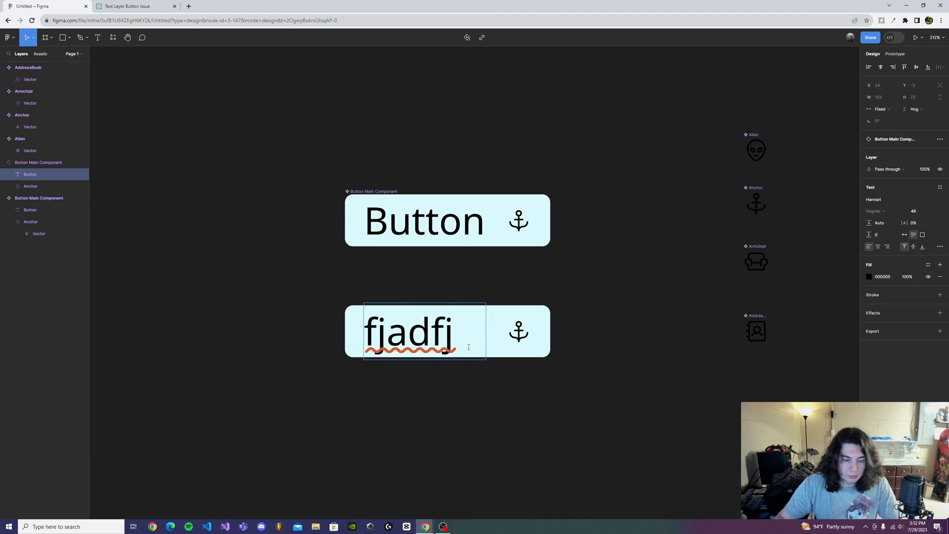
key(ctrl+z)
key(Escape)
- Delete the button instance below the main component
click(499, 311)
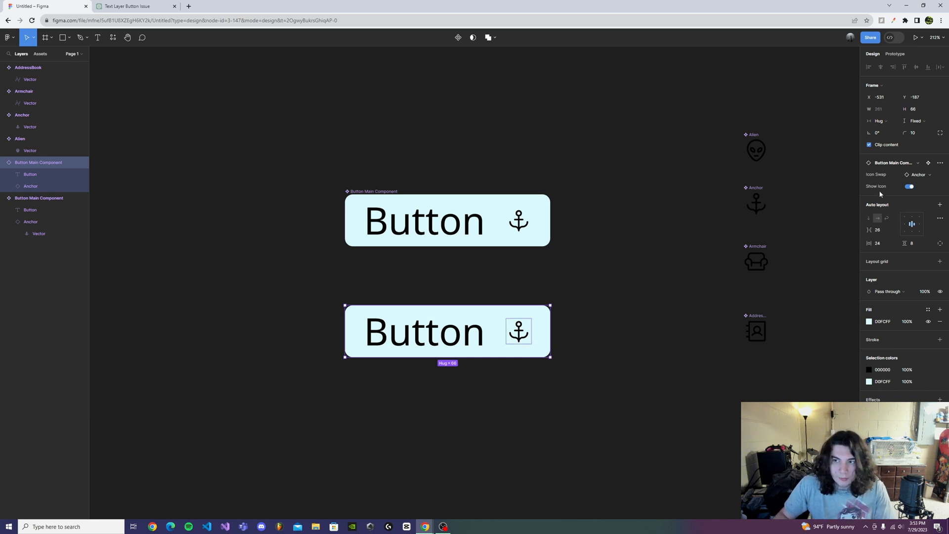
click(598, 435)
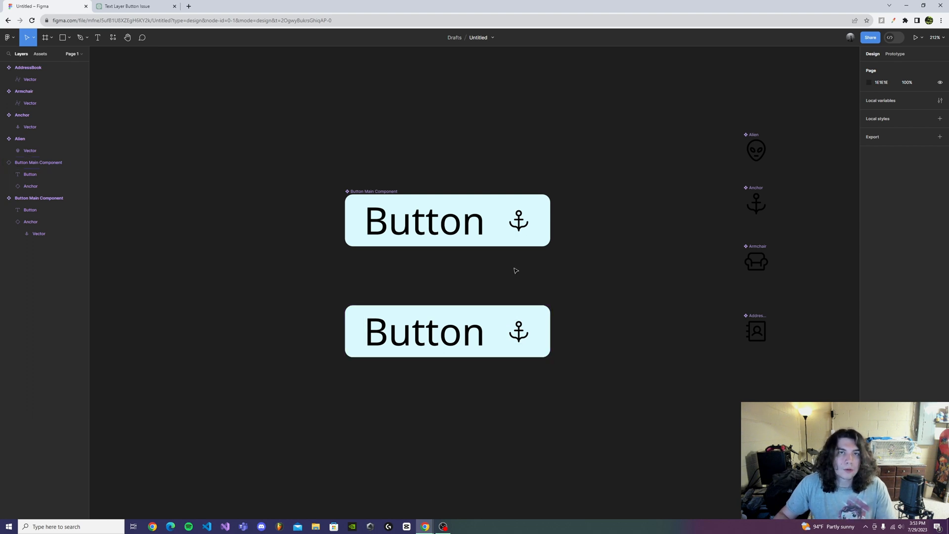
drag(591, 391, 334, 267)
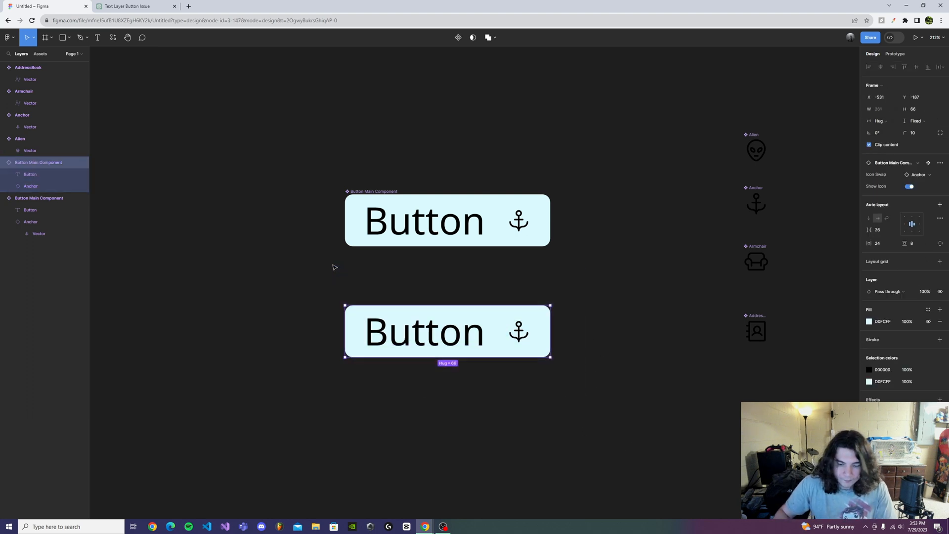
key(Delete)
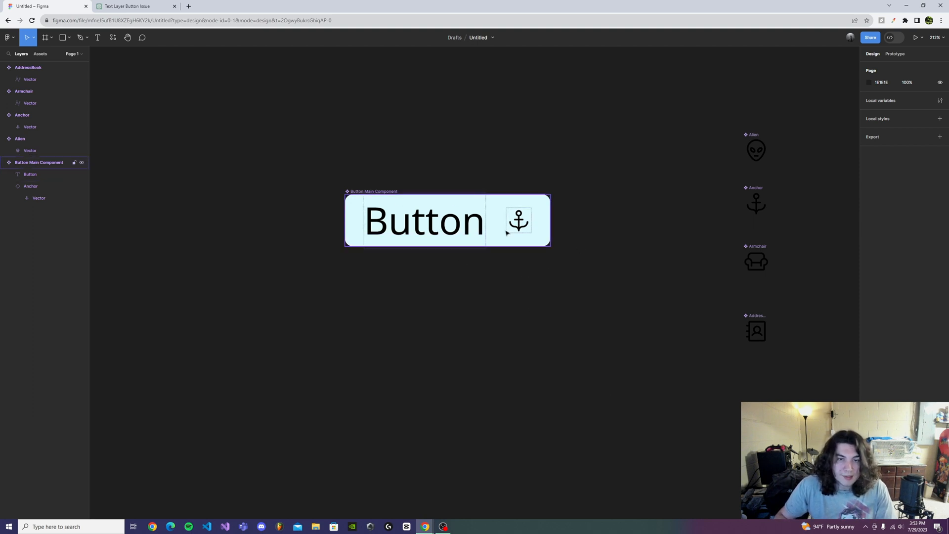
- Create a text property named "Text" with the value "Button" for the main component's text layer
click(420, 227)
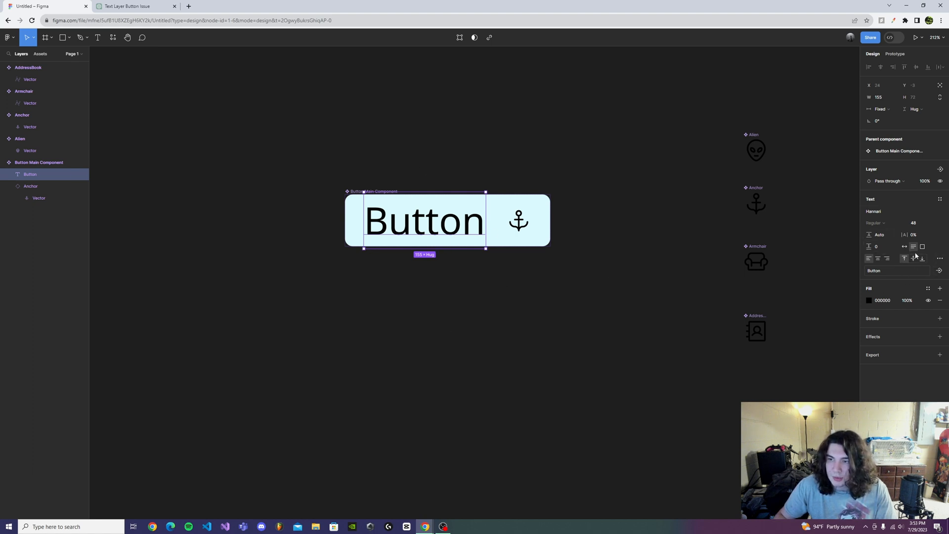
click(939, 271)
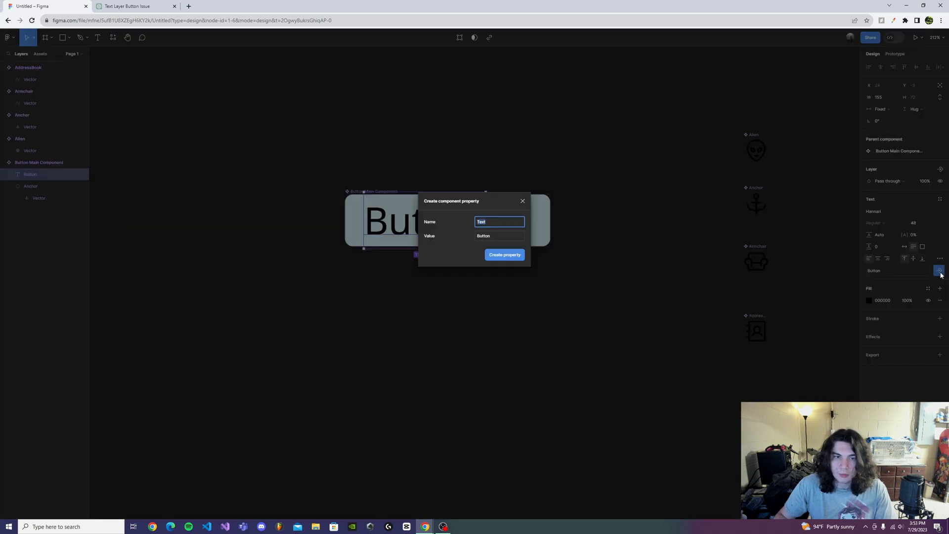
click(501, 253)
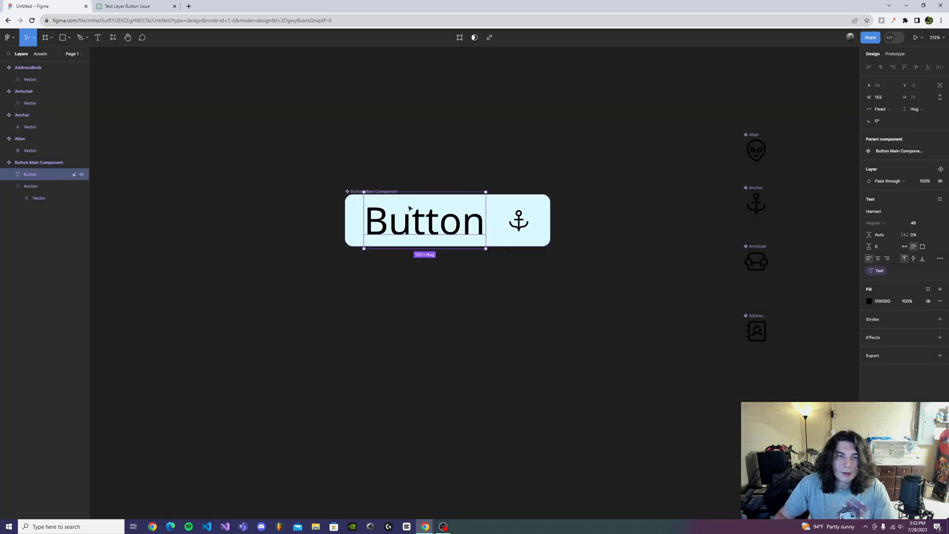
- Place a button instance below the main component and set its Text property to "Hey"
click(561, 346)
drag(500, 200, 498, 303)
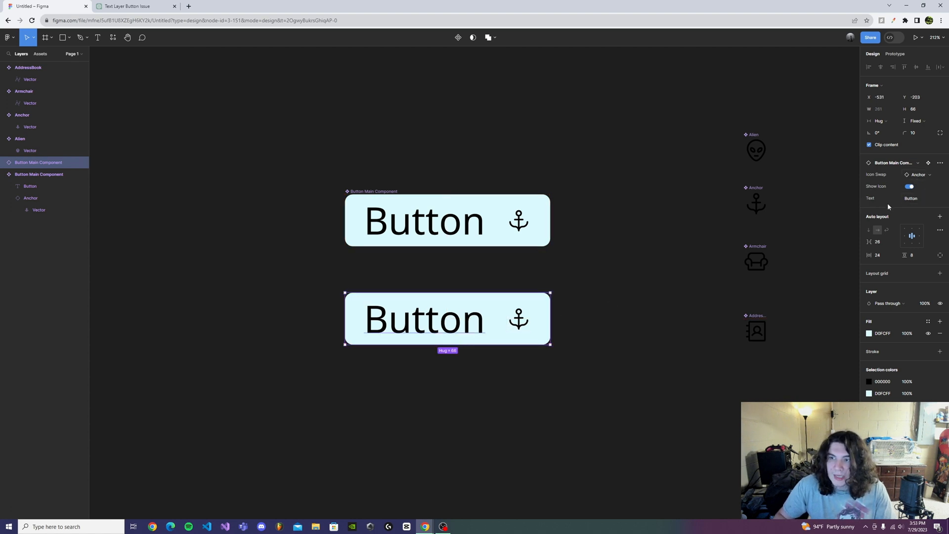
click(929, 200)
text(Hey)
key(Return)
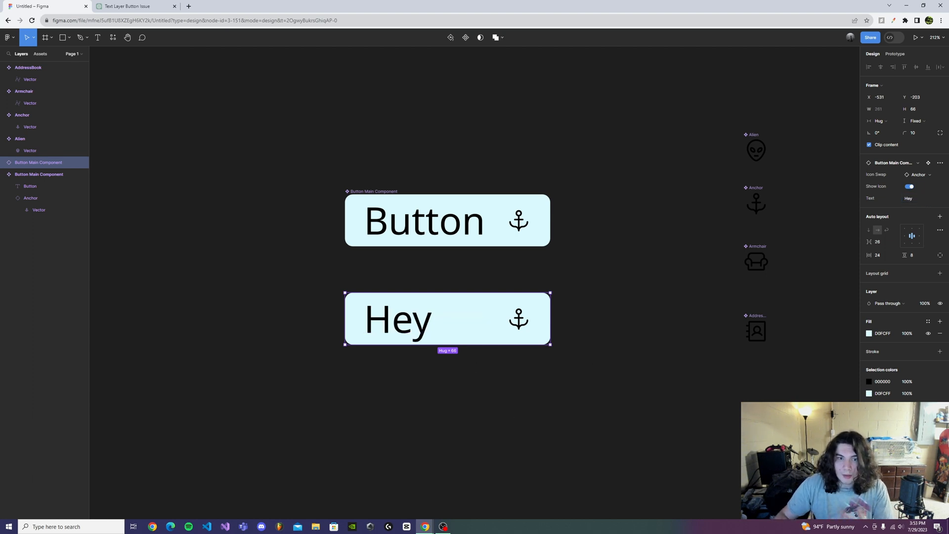
click(927, 199)
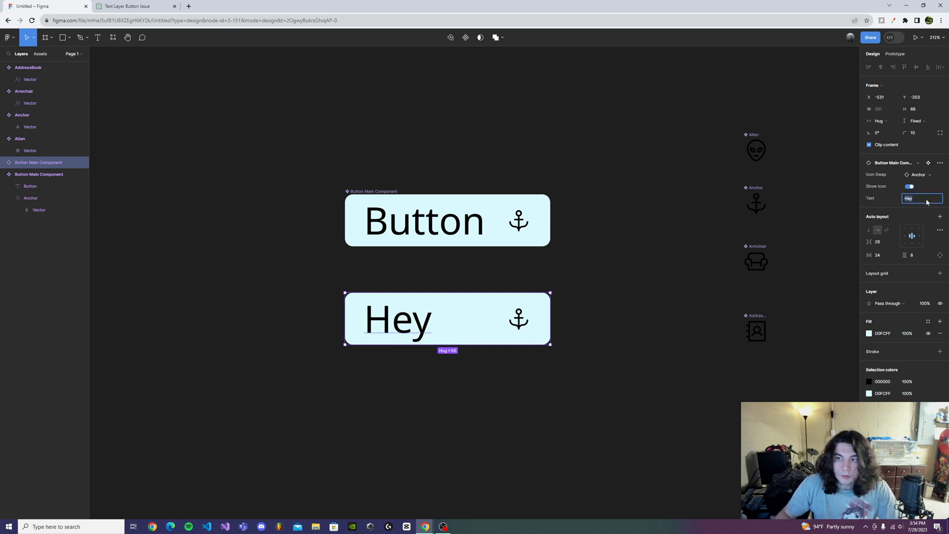
click(663, 387)
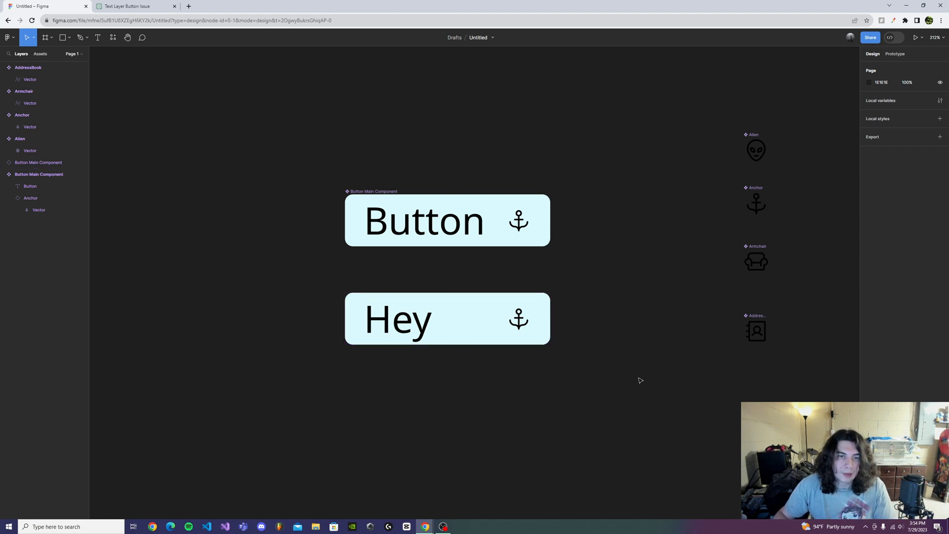
- Set the text layer of the main button component to auto width
click(431, 226)
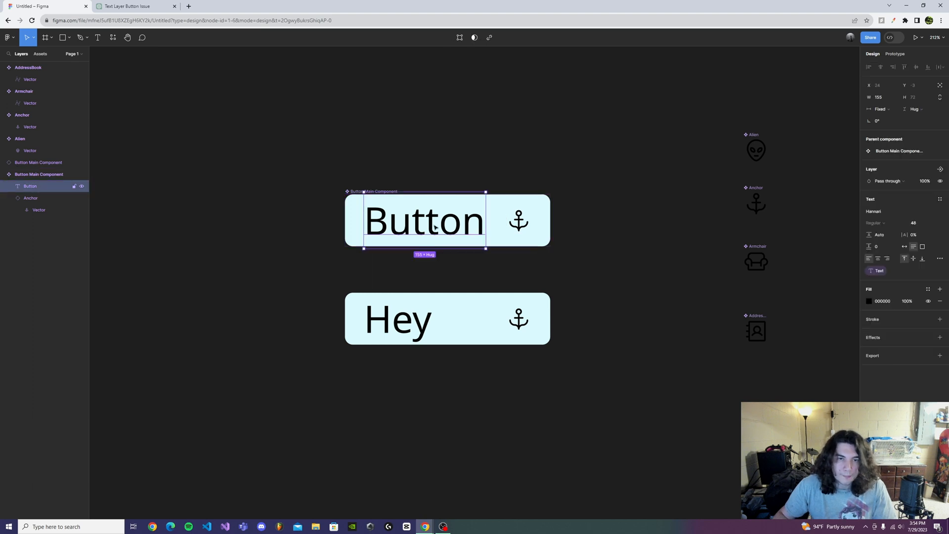
click(904, 247)
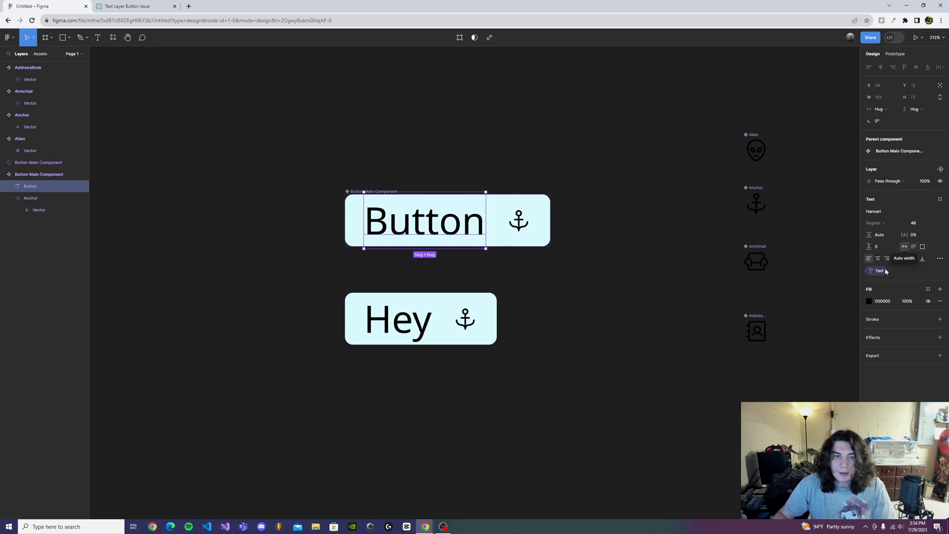
click(465, 410)
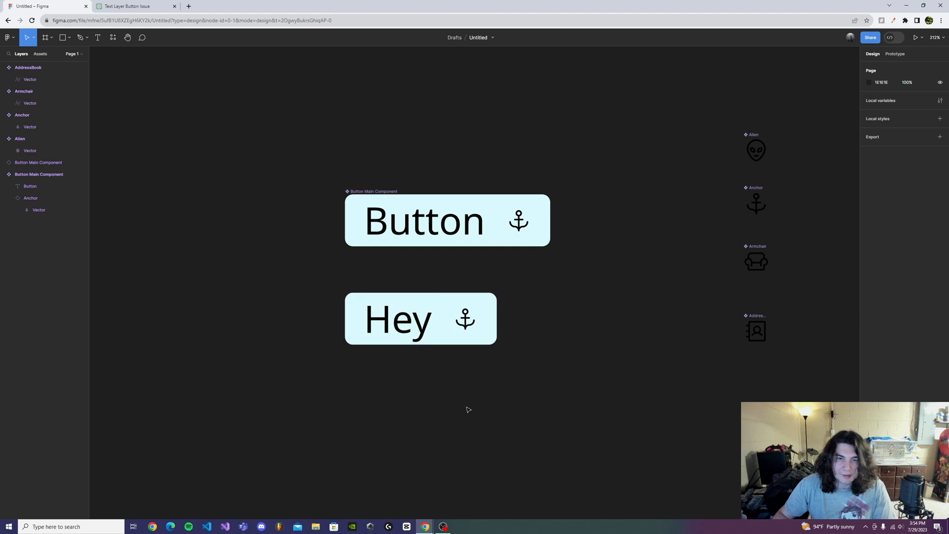
- Set the Text property of the button instance below the main component to "Hi"
click(401, 326)
click(917, 199)
key(BackSpace)
key(BackSpace)
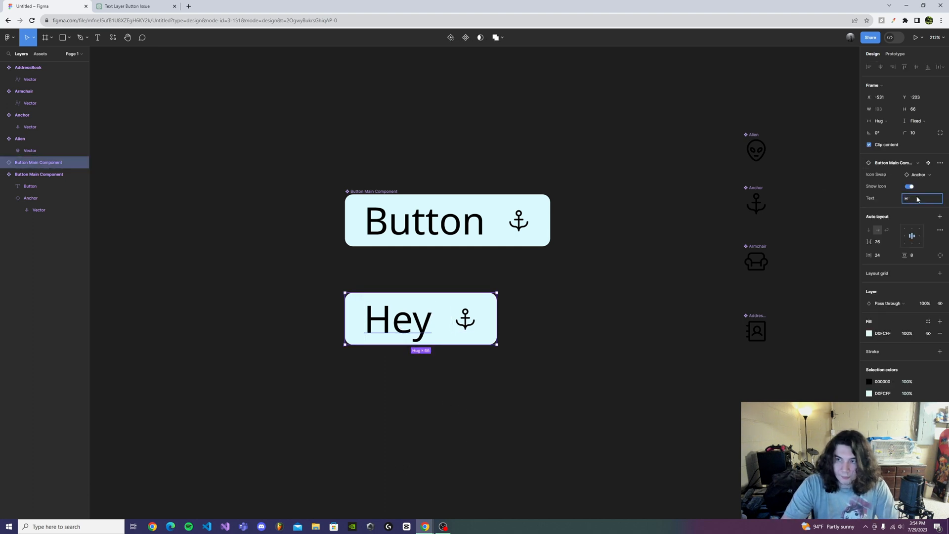
key(Return)
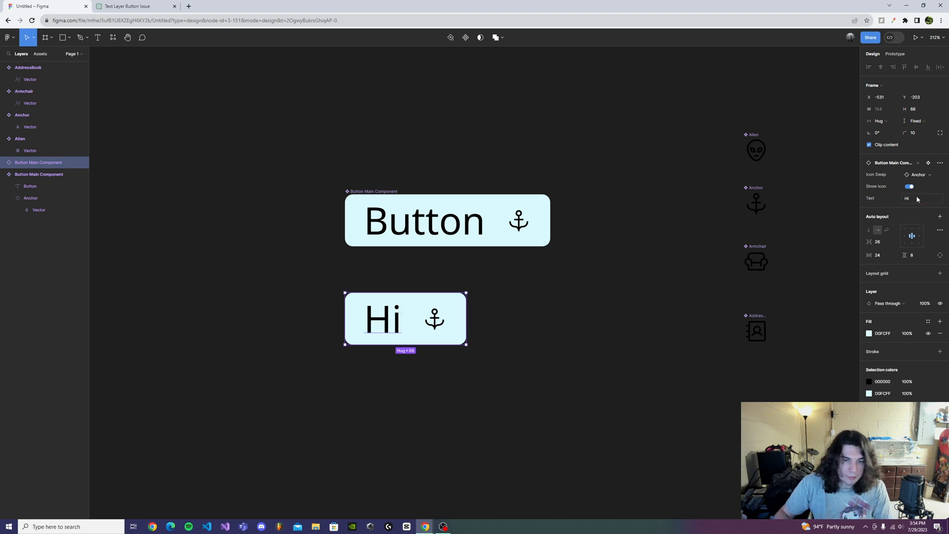
key(Delete)
key(ctrl+z)
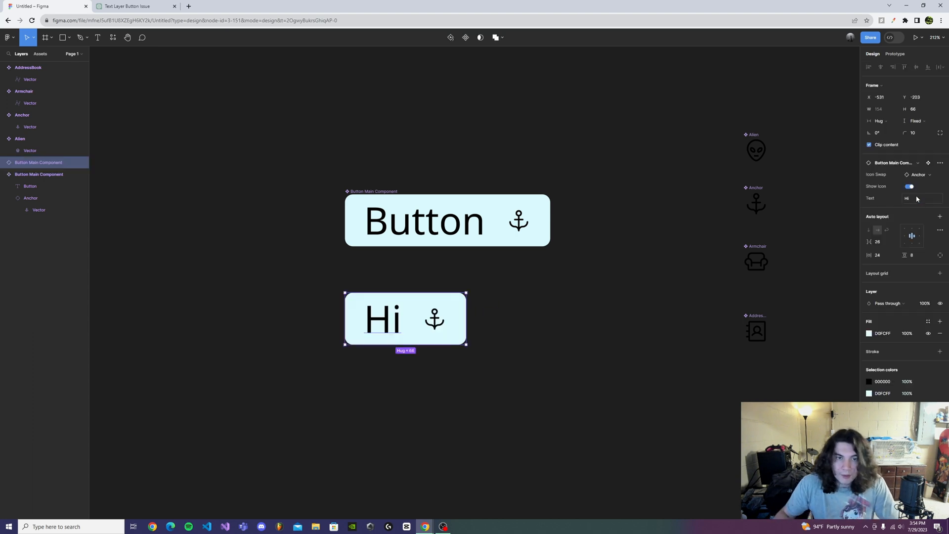
click(516, 403)
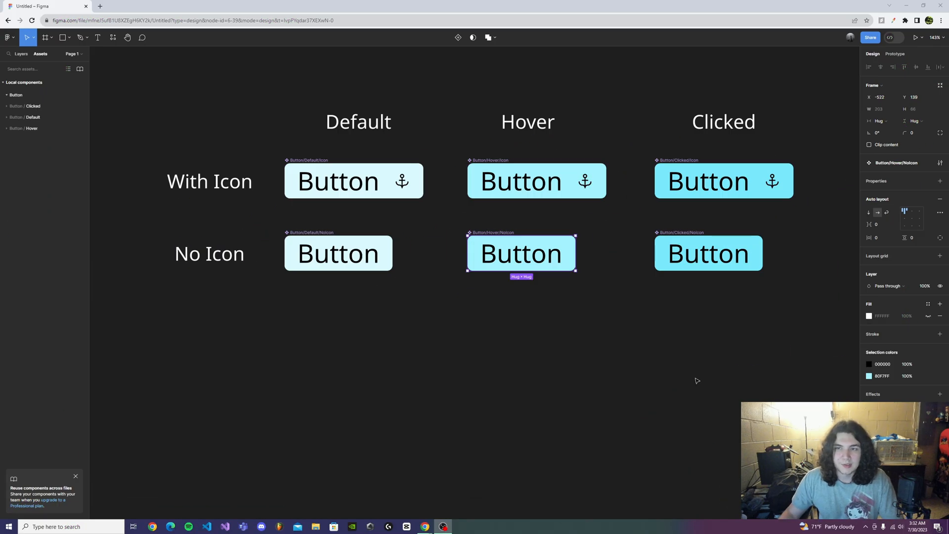
scroll(686, 355, up, 1)
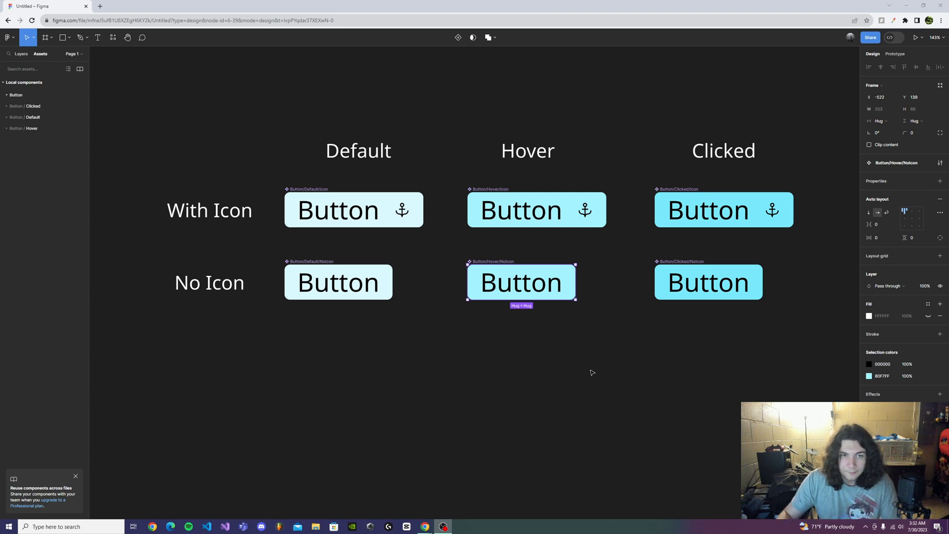
click(333, 225)
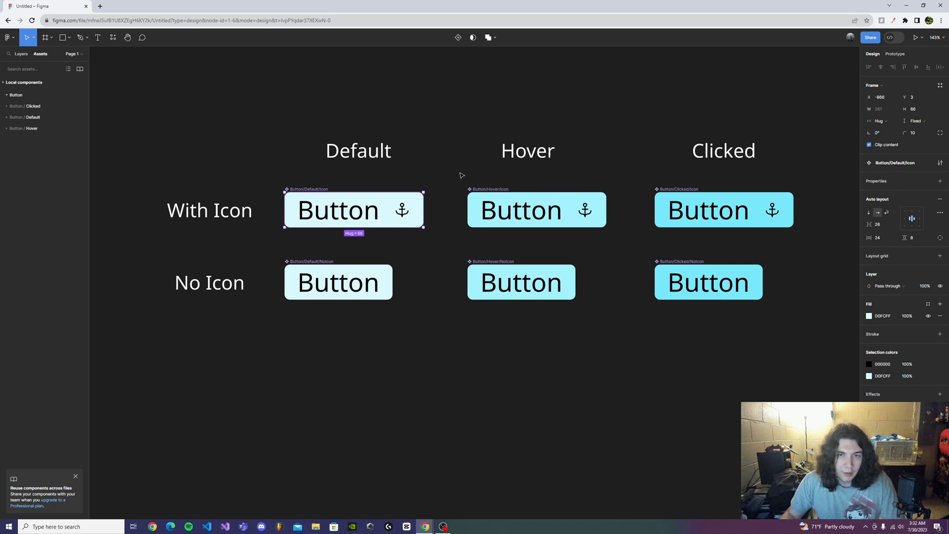
drag(460, 173, 817, 330)
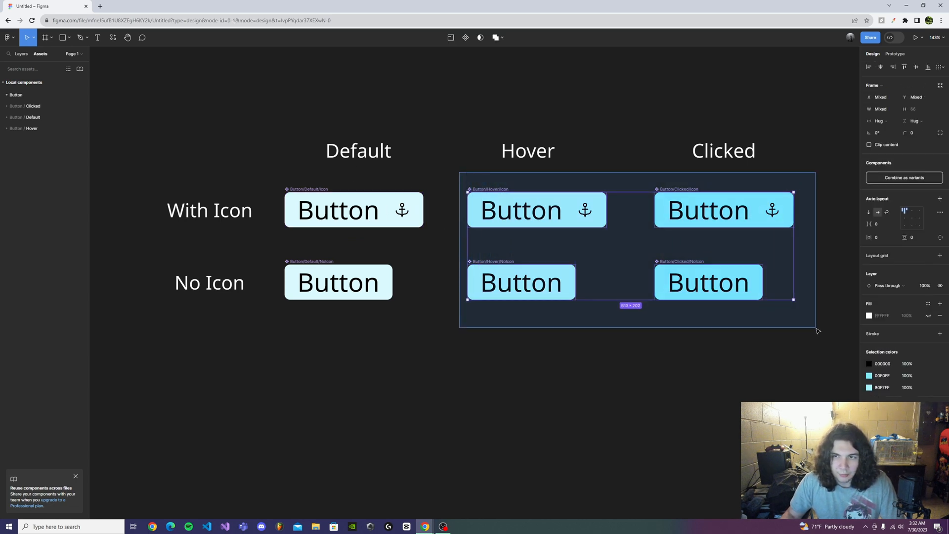
drag(451, 328, 262, 247)
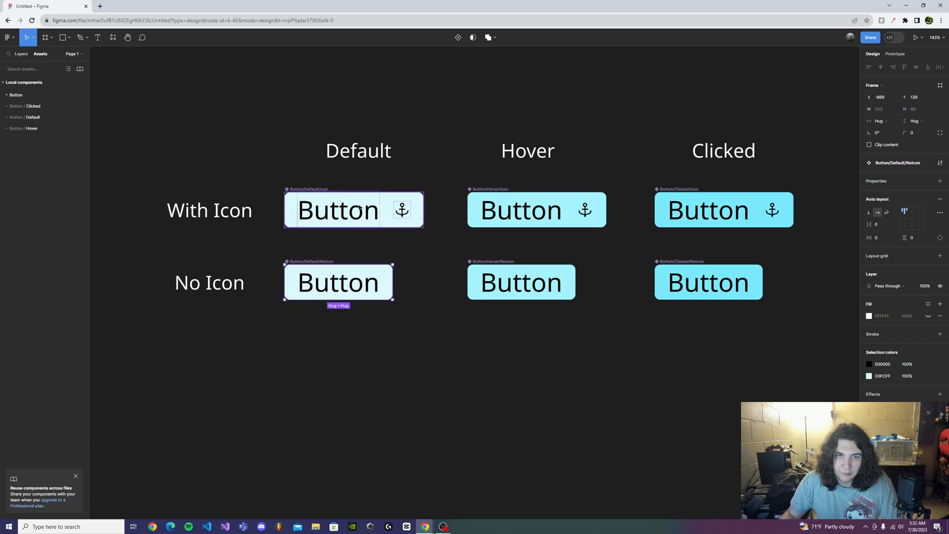
drag(450, 180, 804, 322)
click(731, 364)
- Try a brighter blue fill on a copy of the default icon button placed above the Hover heading, and delete the copy
click(371, 212)
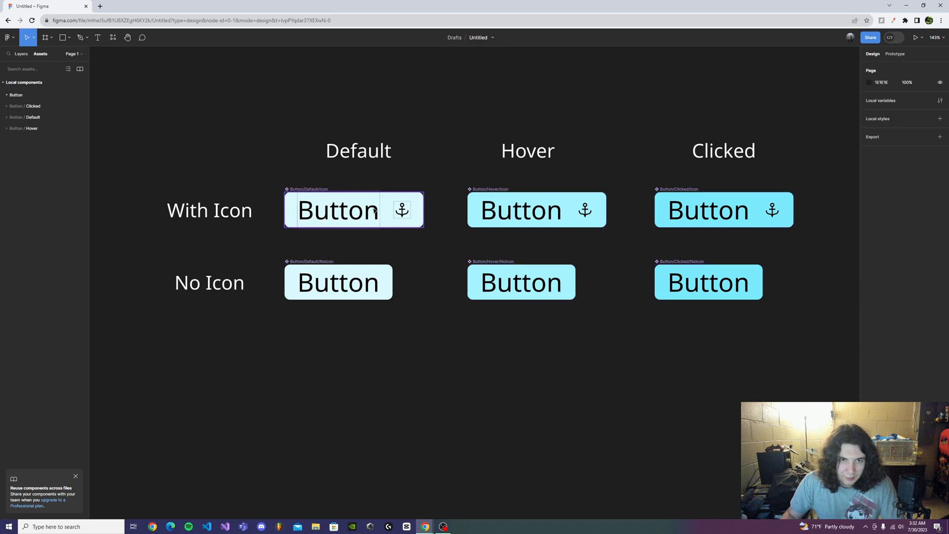
drag(371, 211, 532, 109)
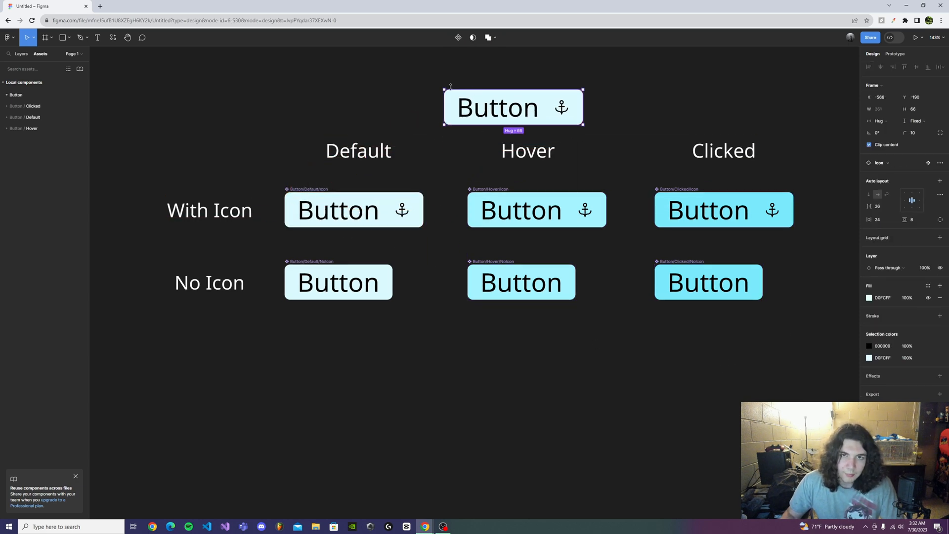
click(868, 298)
drag(854, 324, 872, 317)
key(Escape)
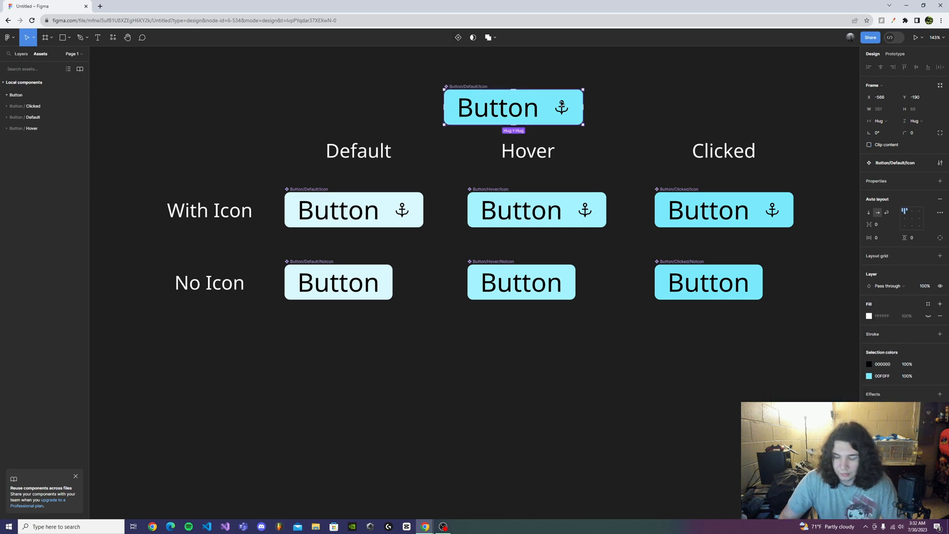
key(Delete)
drag(780, 385, 733, 313)
scroll(543, 277, up, 2)
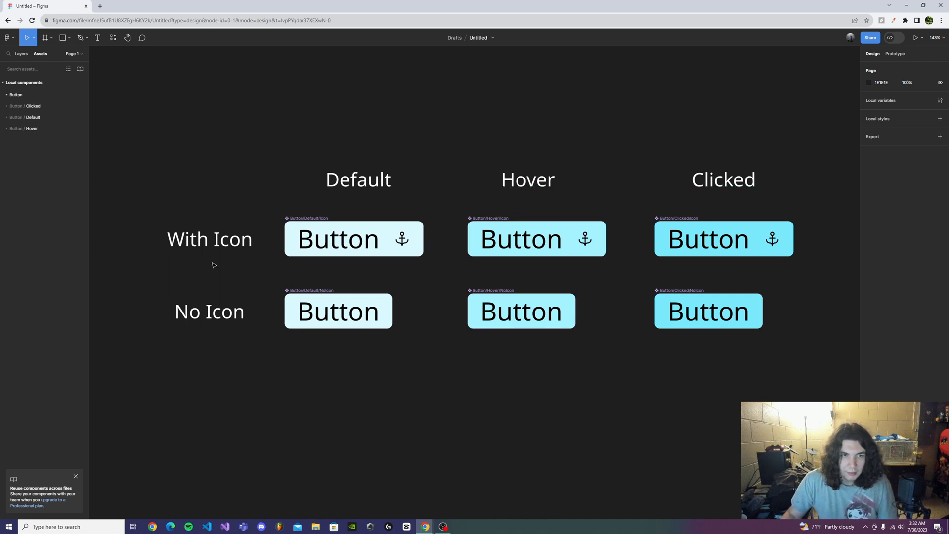
drag(289, 275, 836, 340)
click(681, 405)
scroll(613, 408, down, 2)
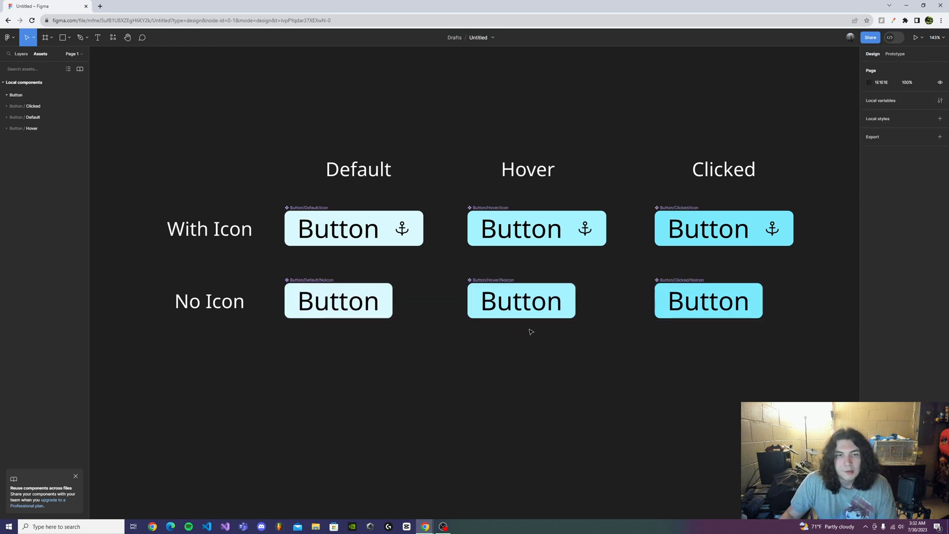
drag(606, 355, 591, 348)
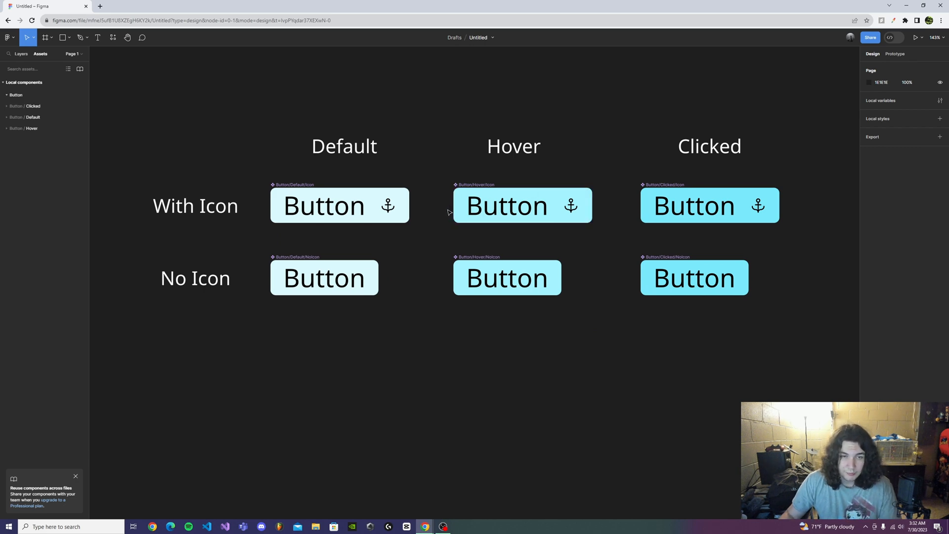
click(352, 199)
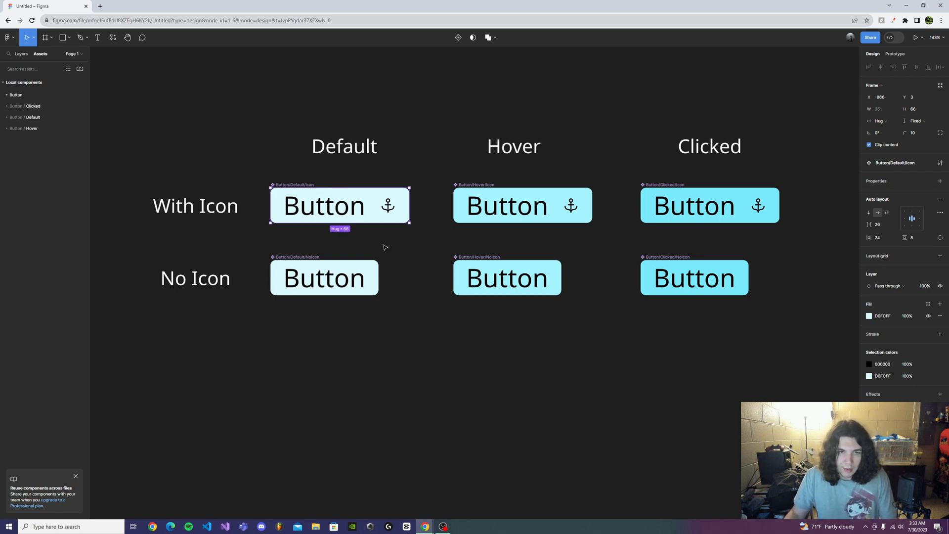
click(397, 247)
click(522, 275)
drag(523, 276, 522, 272)
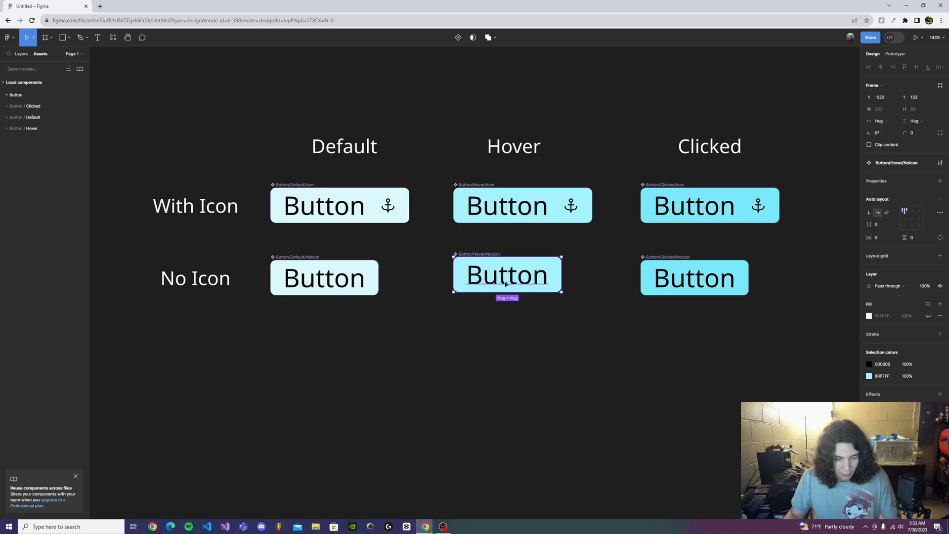
key(ctrl+z)
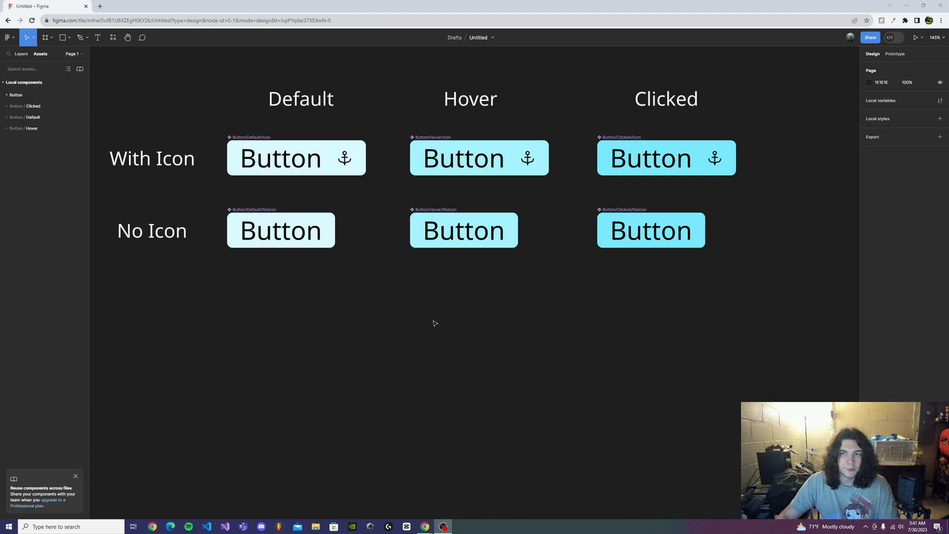
- Combine all six button components, with and without icon in the default, hover and clicked states, as variants
drag(212, 125, 759, 272)
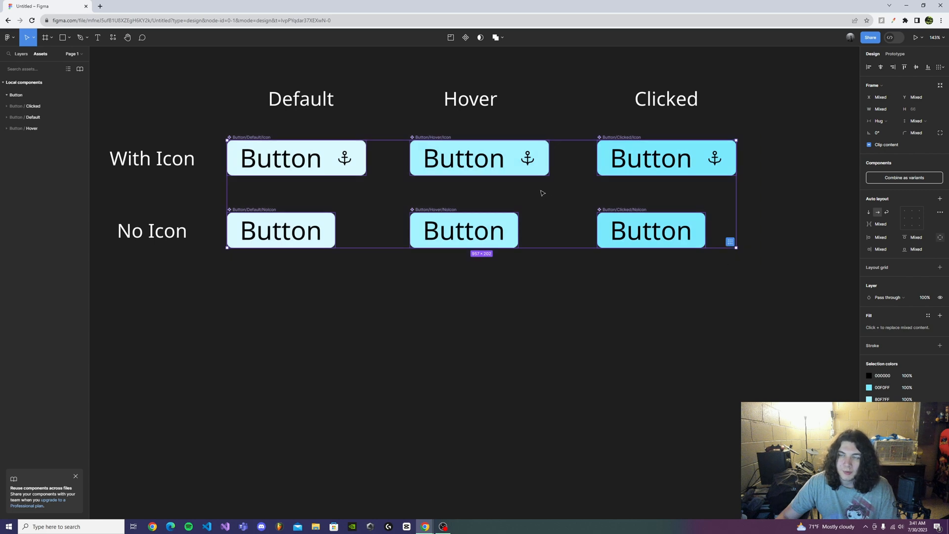
click(892, 177)
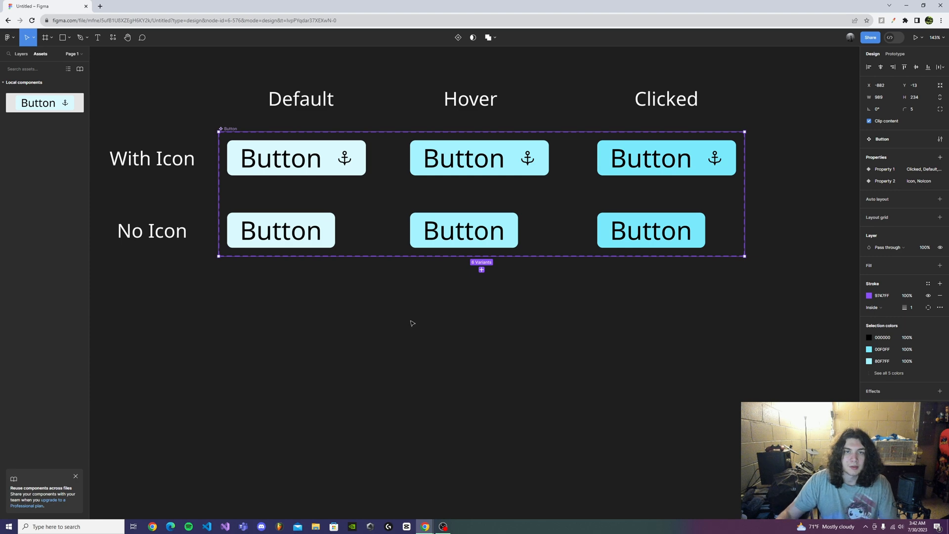
- Review the options of both variant properties on the default icon button and rename Property 1 as "State"
click(298, 169)
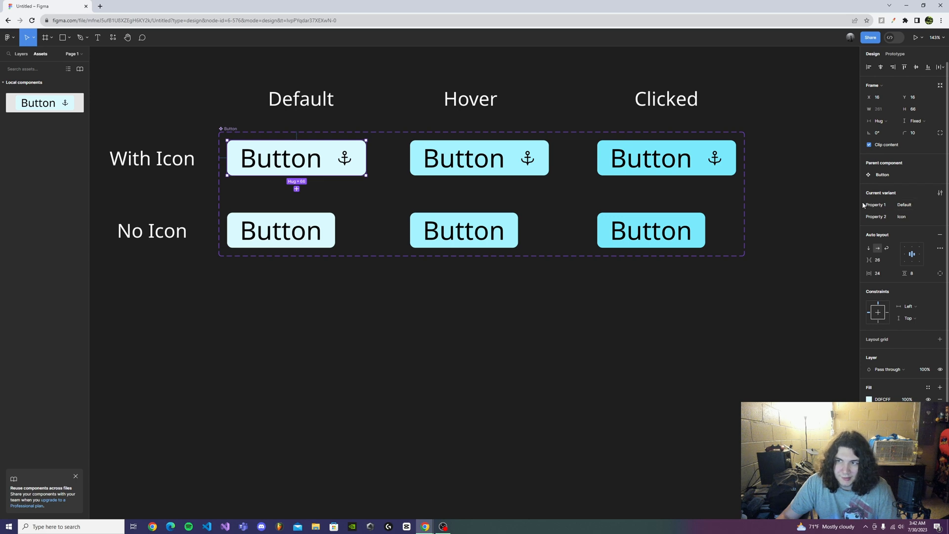
click(935, 205)
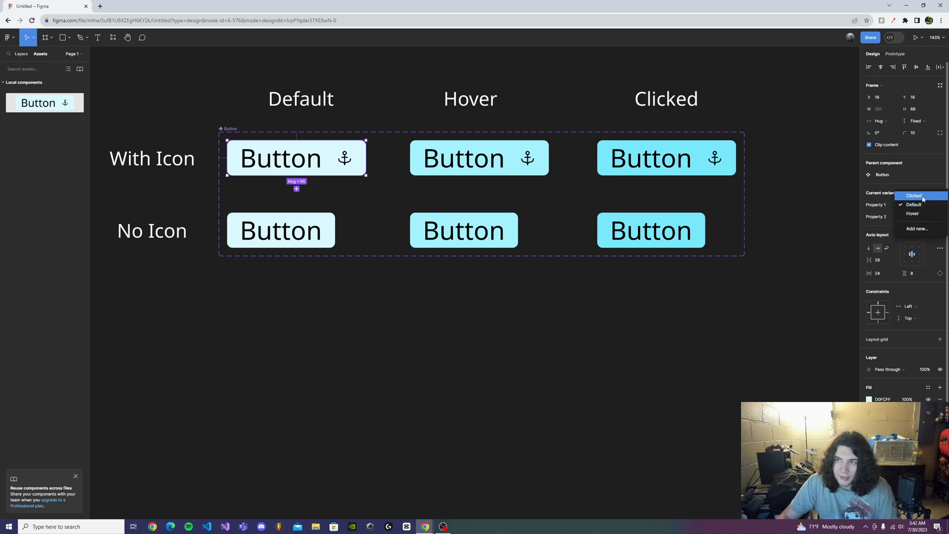
click(888, 218)
click(932, 219)
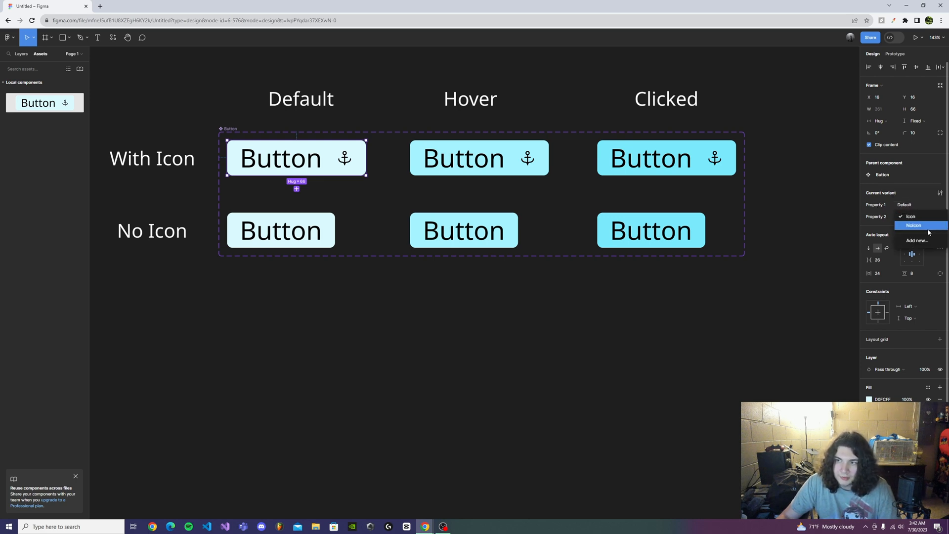
click(875, 217)
double_click(876, 206)
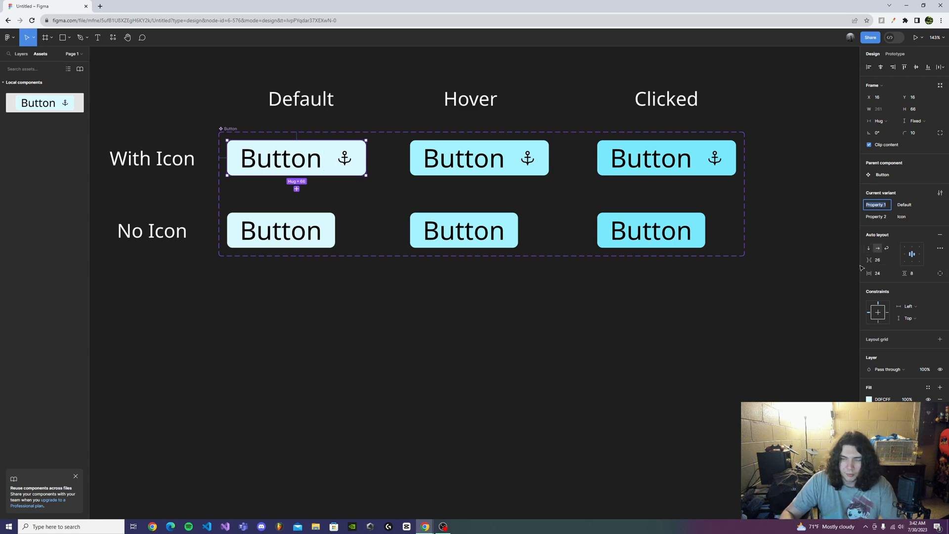
key(BackSpace)
text(State)
key(Return)
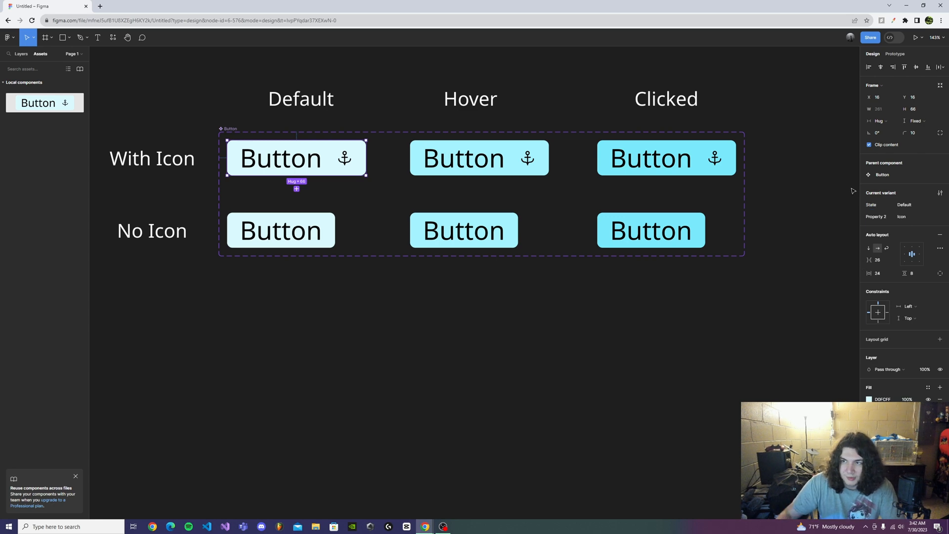
- Rename Property 2 of the button variants as "Icon" and open its list of values
click(935, 204)
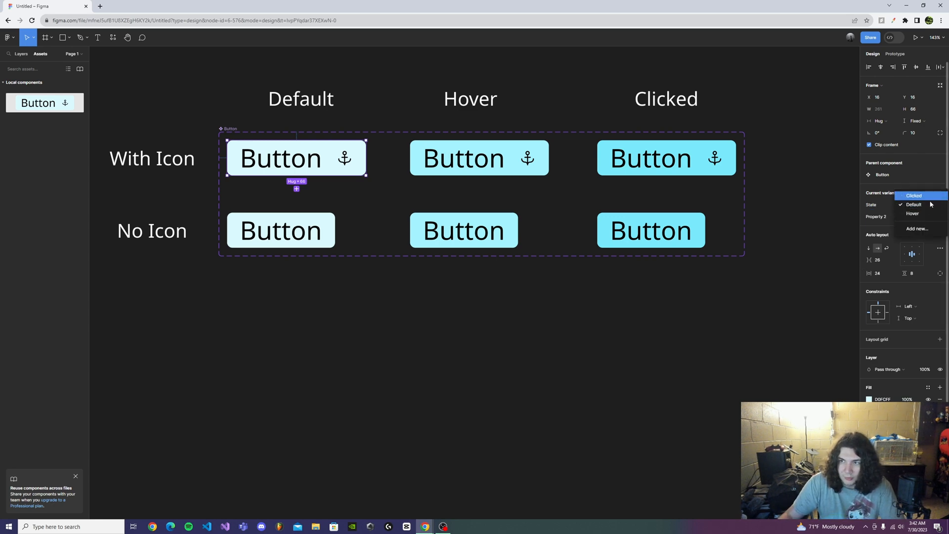
click(888, 213)
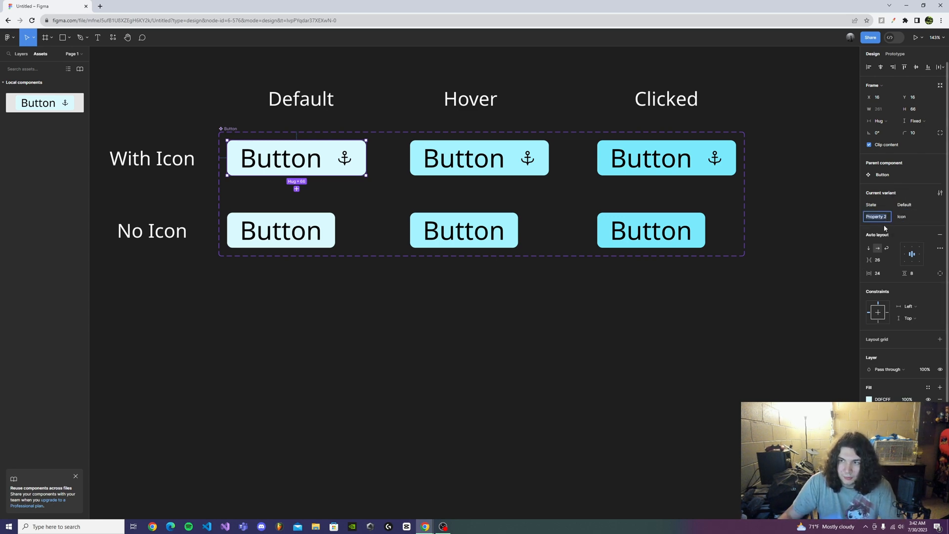
double_click(888, 222)
key(BackSpace)
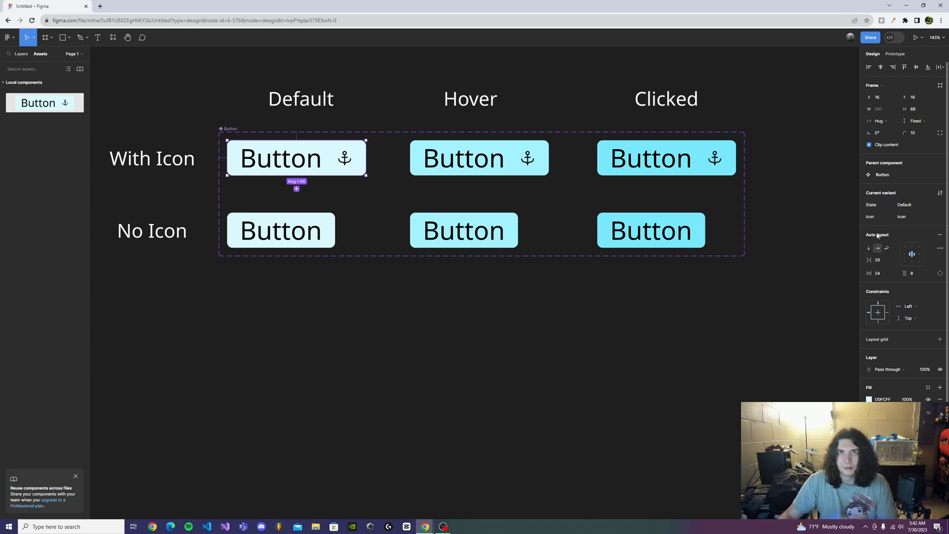
click(929, 218)
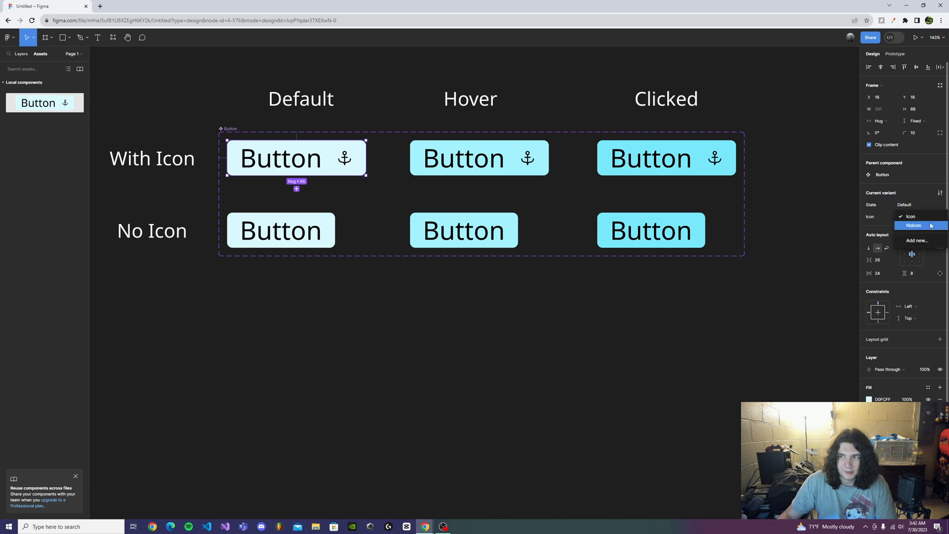
- Close the Icon value list and place an instance of the Button component on the empty canvas below the variant set
click(878, 218)
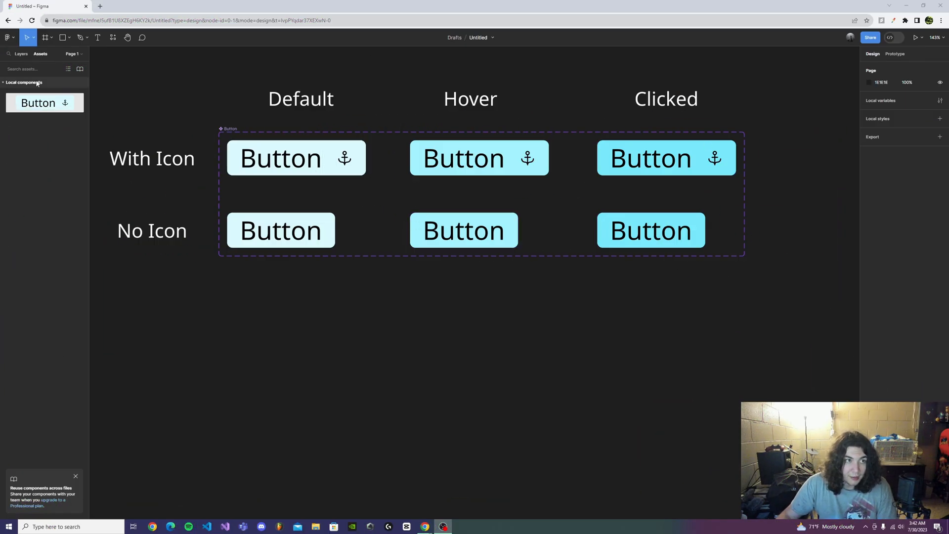
drag(44, 104, 455, 336)
scroll(559, 366, down, 1)
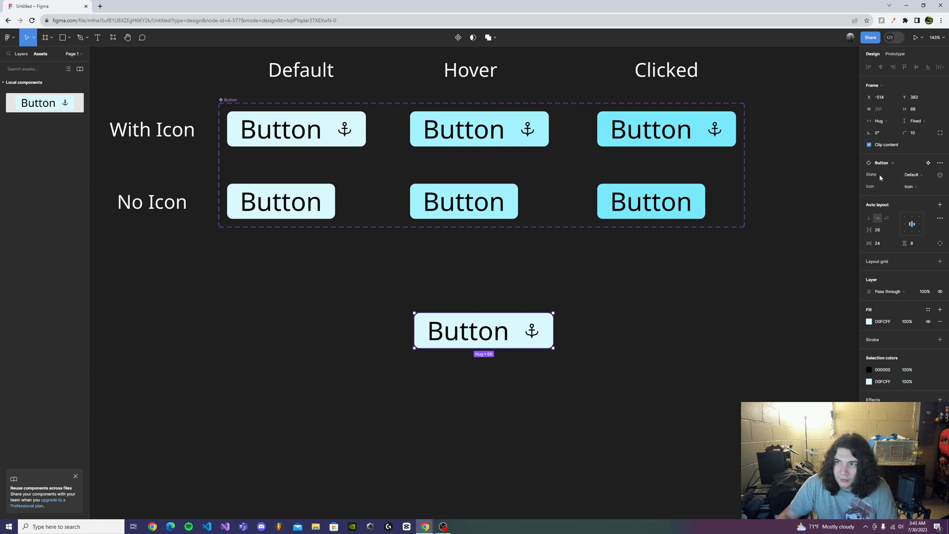
- Set the new button instance's State to Clicked and its Icon to NoIcon, and move it slightly down
click(927, 177)
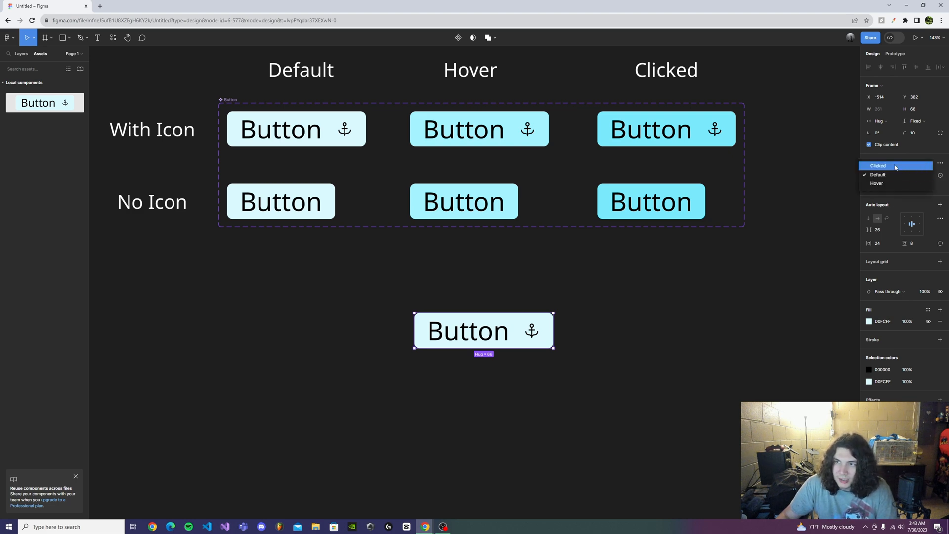
click(884, 191)
click(911, 187)
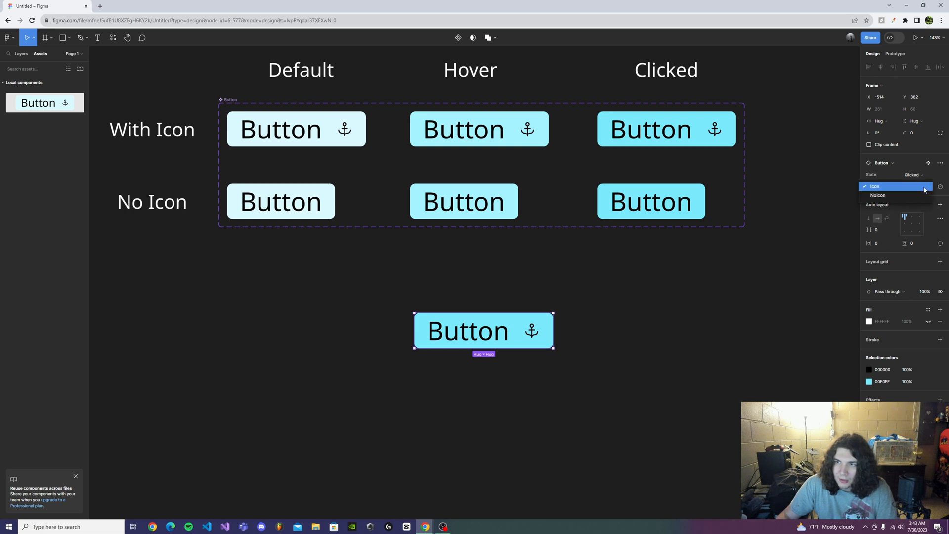
click(903, 196)
drag(501, 338, 508, 363)
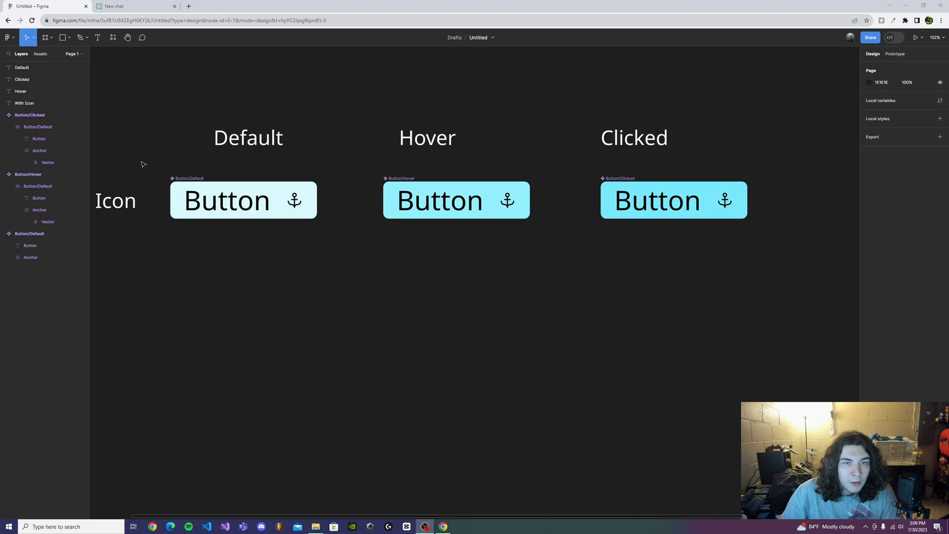
- Examine the selection of all three icon buttons and the anchor icon inside the default, hover and clicked buttons
drag(149, 158, 751, 251)
drag(375, 291, 457, 290)
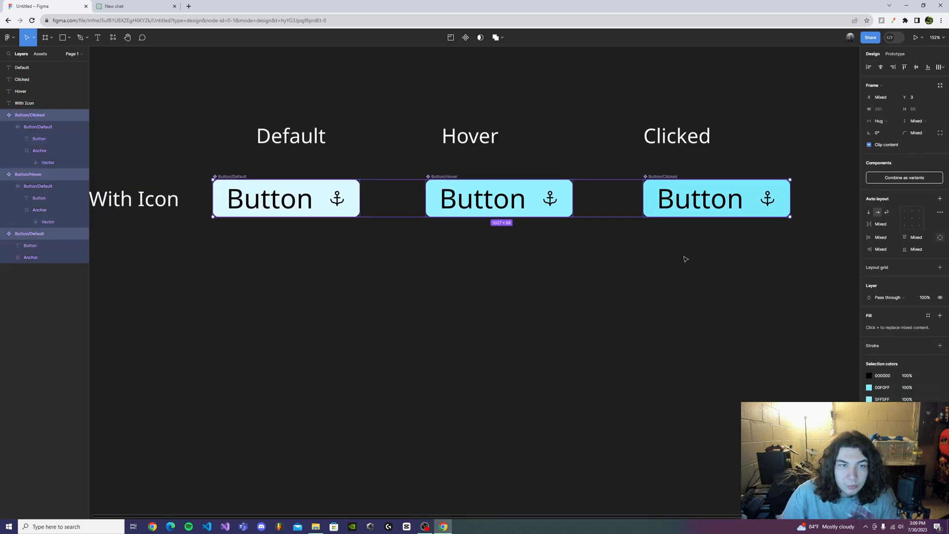
drag(212, 233, 800, 328)
drag(194, 165, 832, 251)
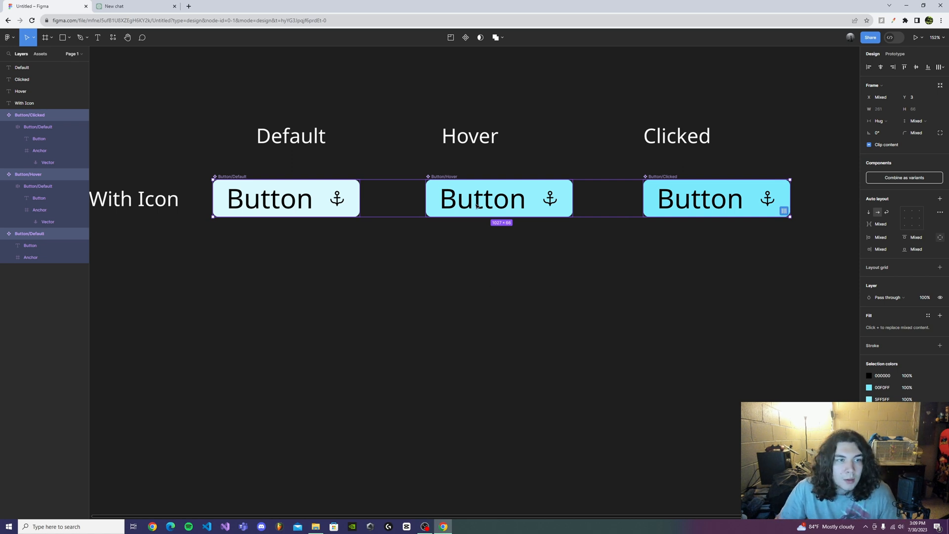
click(487, 314)
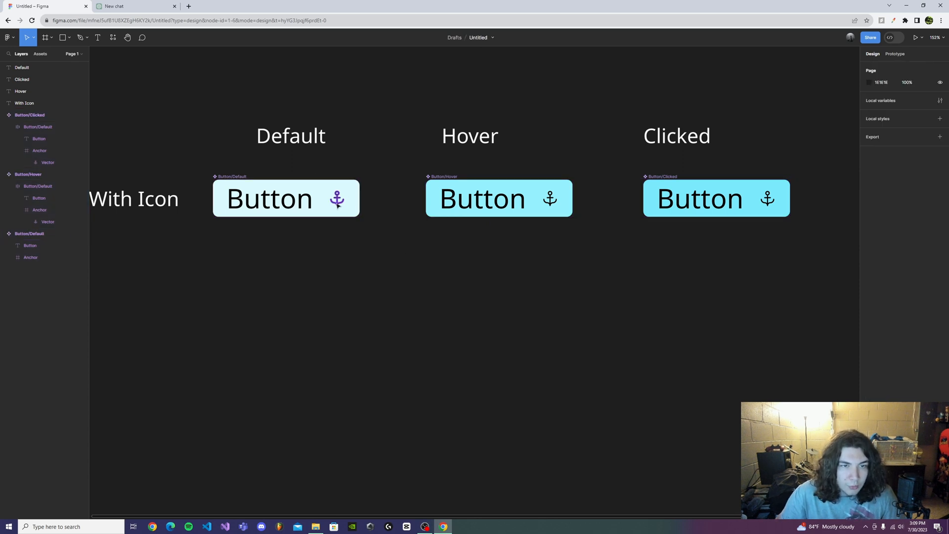
click(338, 204)
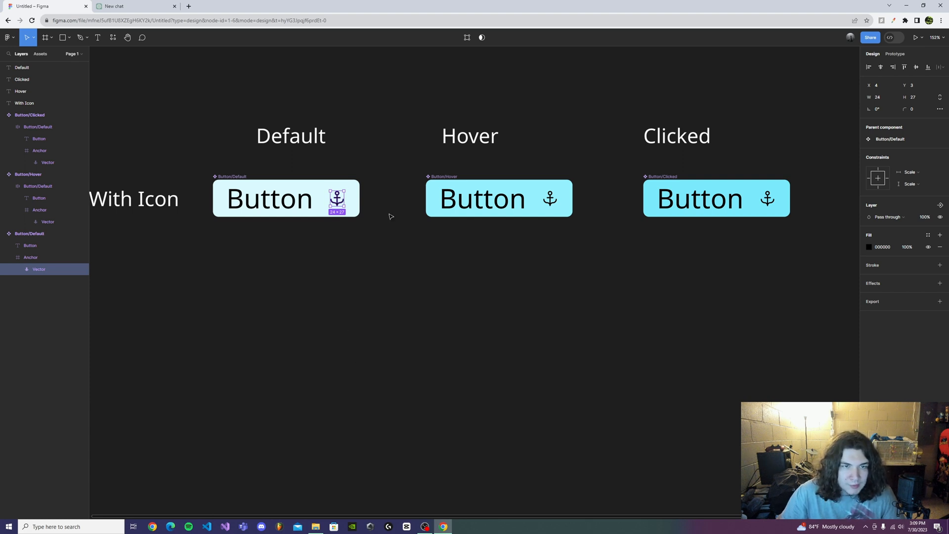
click(550, 200)
click(775, 201)
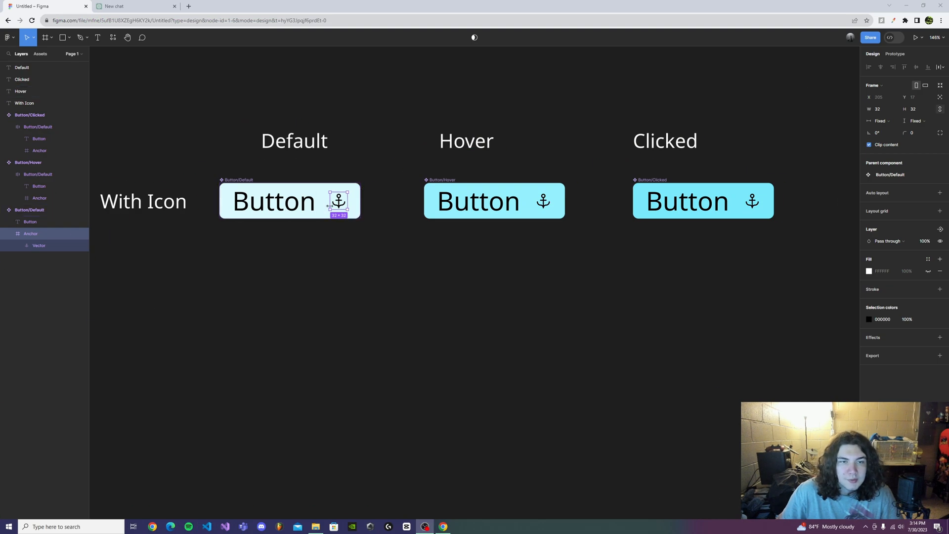
- Move the anchor icon out of the default button onto the canvas below and delete the anchors from the hover and clicked buttons
drag(341, 203, 300, 348)
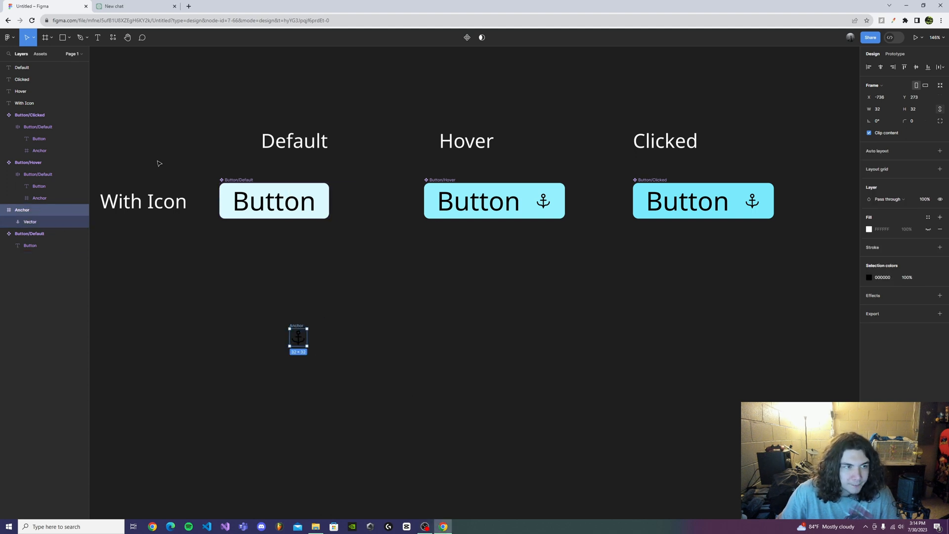
click(499, 267)
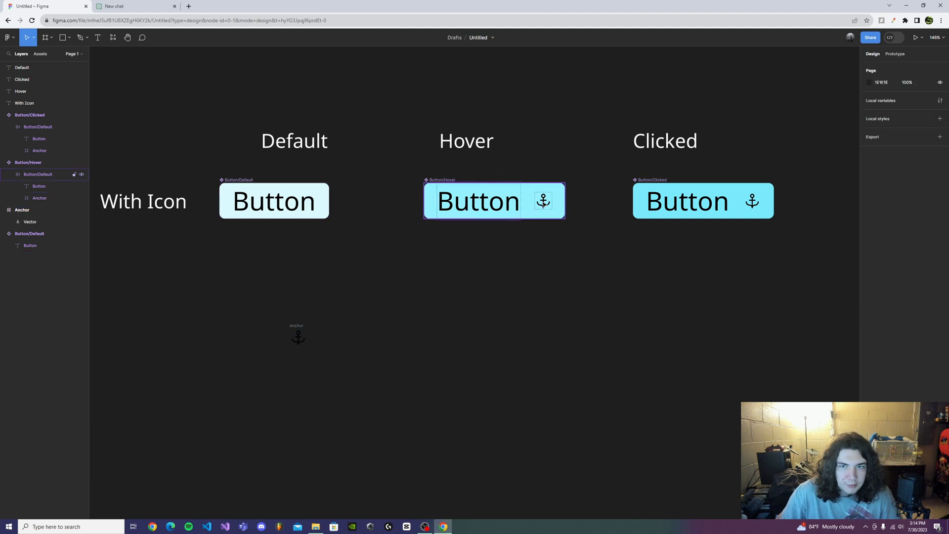
click(46, 197)
shift+click(46, 150)
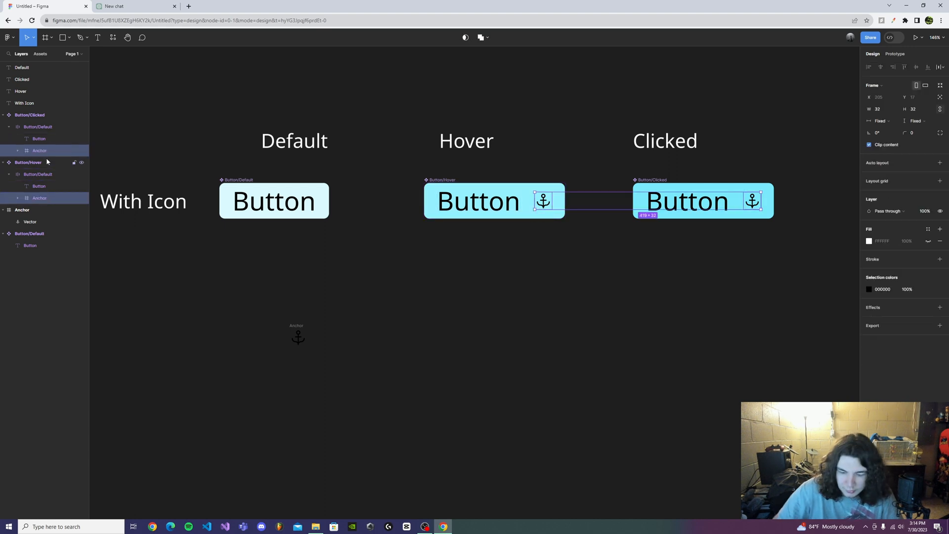
key(Delete)
- Turn the loose Anchor icon frame below the default button into a component
click(298, 337)
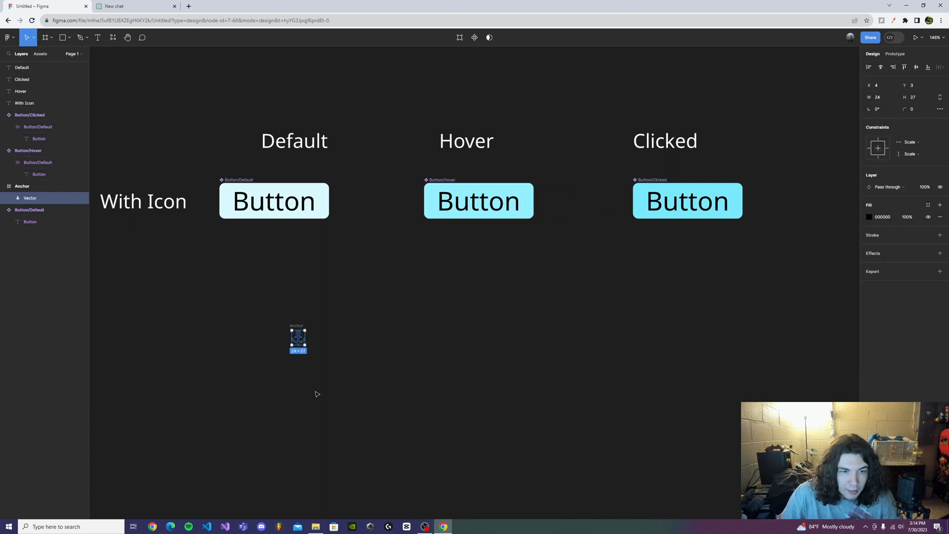
key(shift+Return)
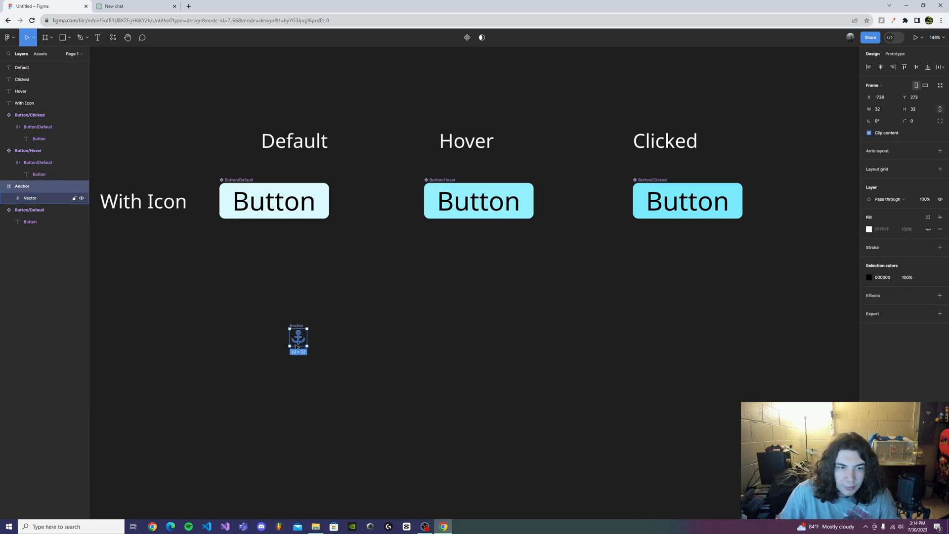
click(466, 37)
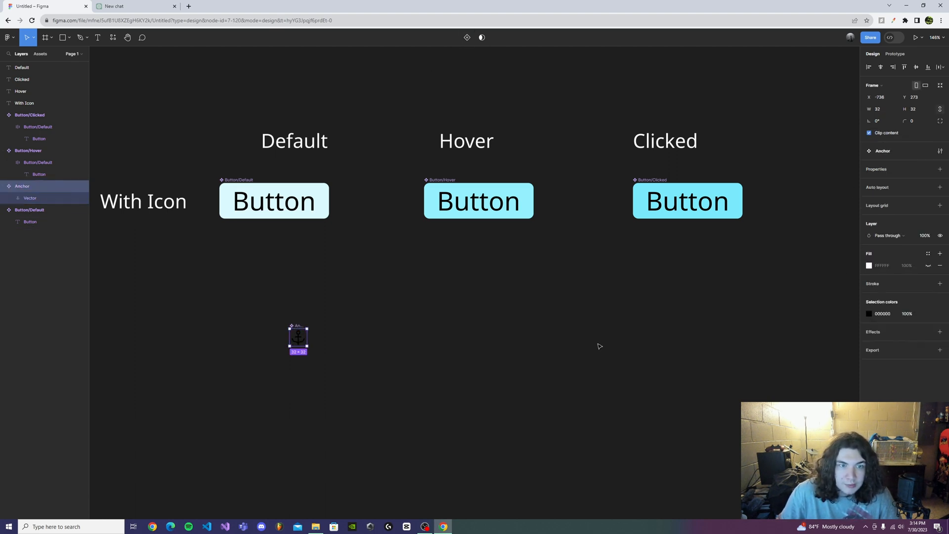
- Place an instance of the Anchor component after the text in each of the default, hover and clicked buttons
drag(306, 338, 339, 201)
drag(298, 336, 525, 203)
drag(298, 335, 733, 203)
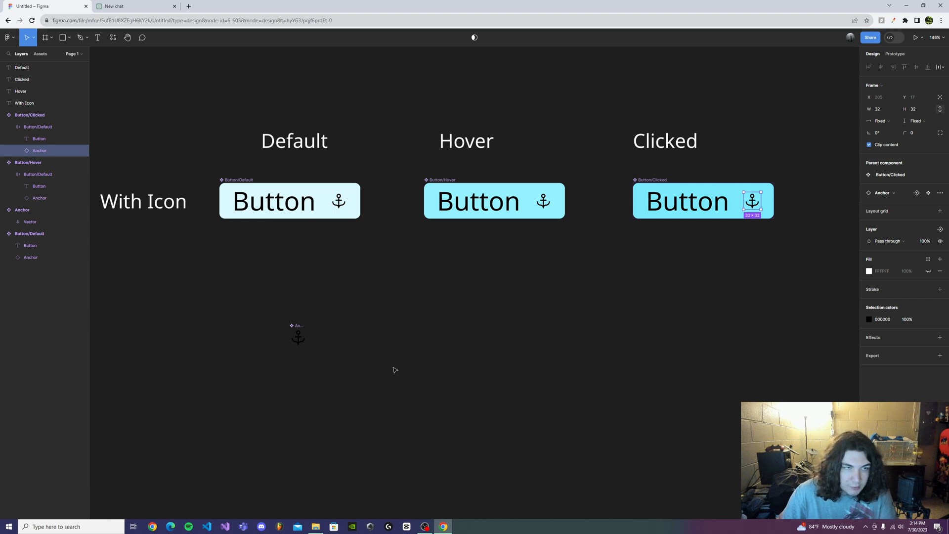
click(331, 320)
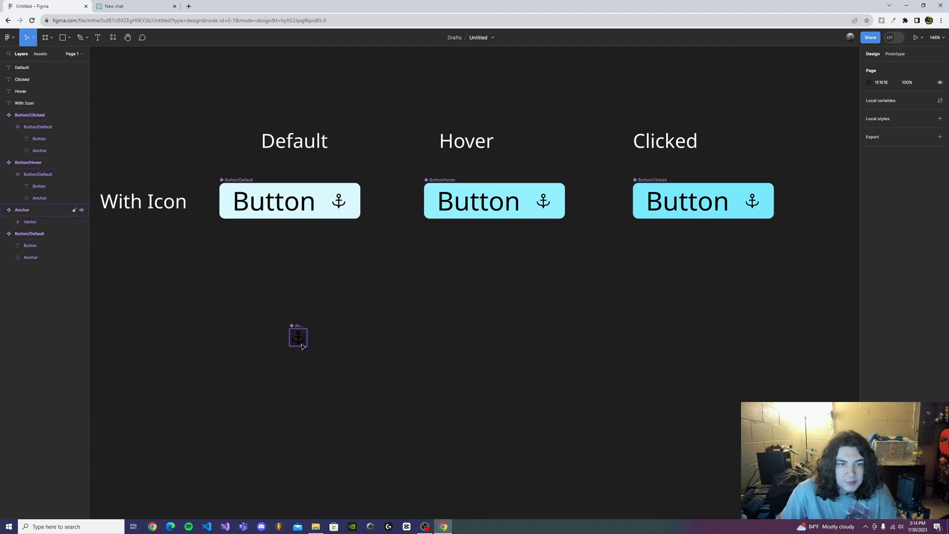
- Try a white FFFFFF fill on the main Anchor component's vector and return it to black 000000
click(298, 336)
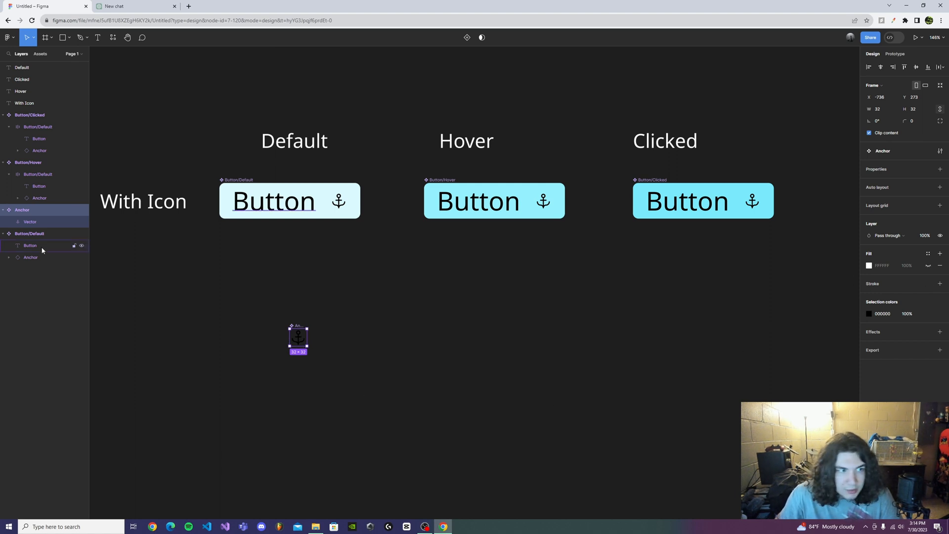
click(45, 223)
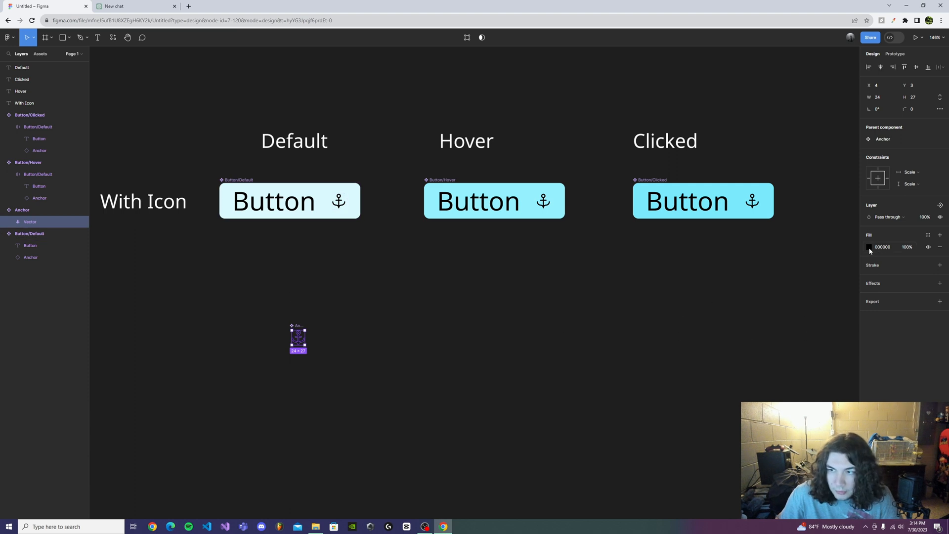
click(869, 248)
drag(795, 319, 680, 197)
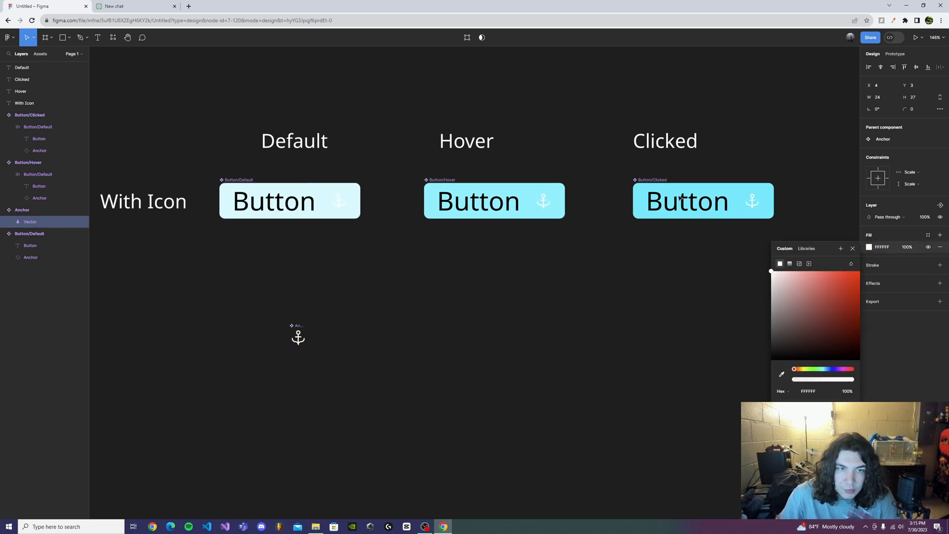
drag(639, 275, 634, 367)
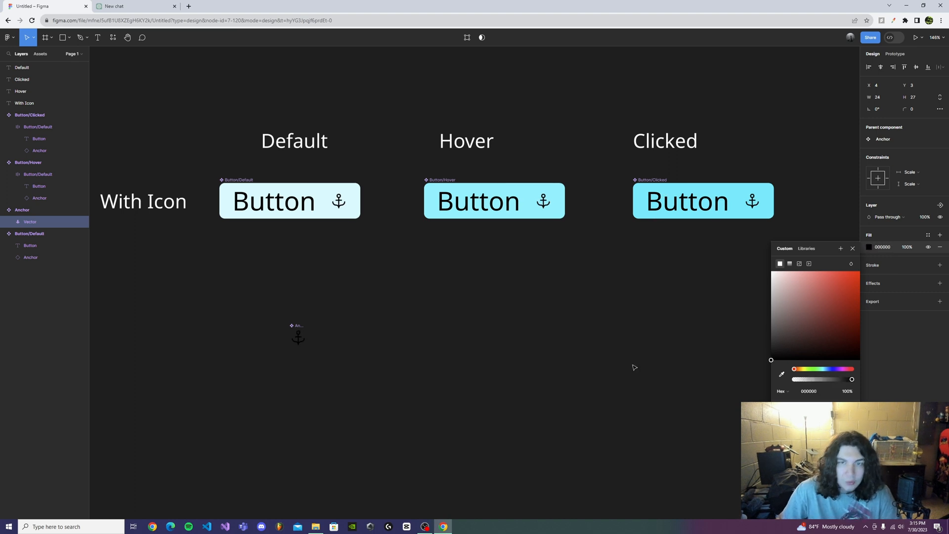
drag(627, 406, 626, 405)
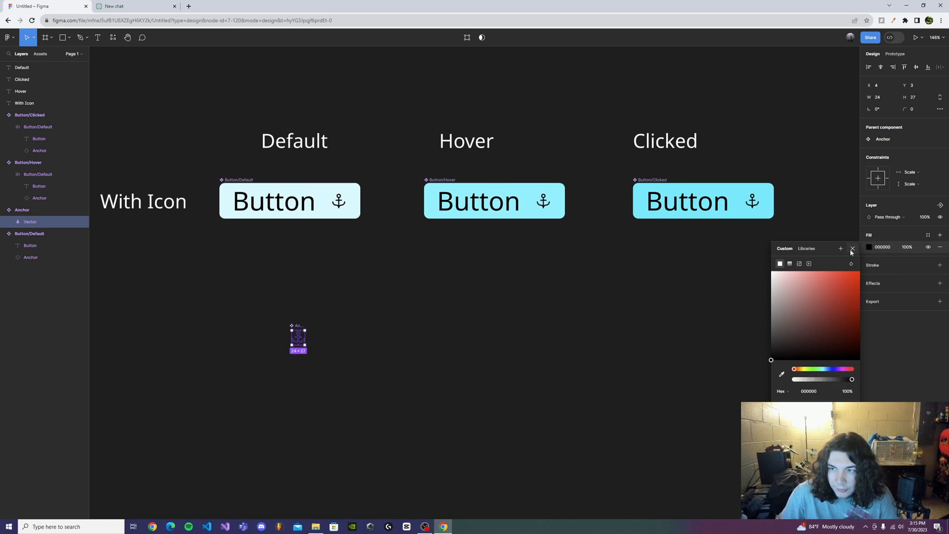
click(851, 248)
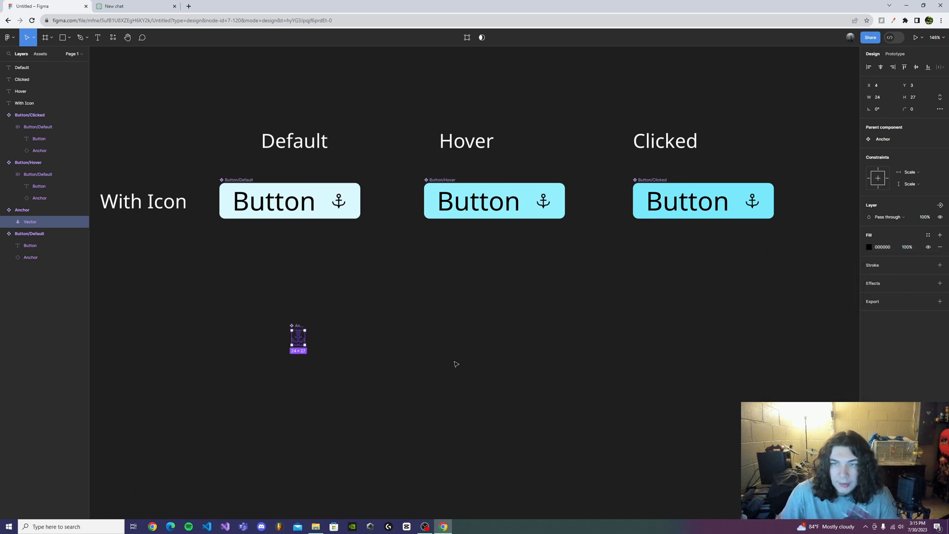
click(340, 212)
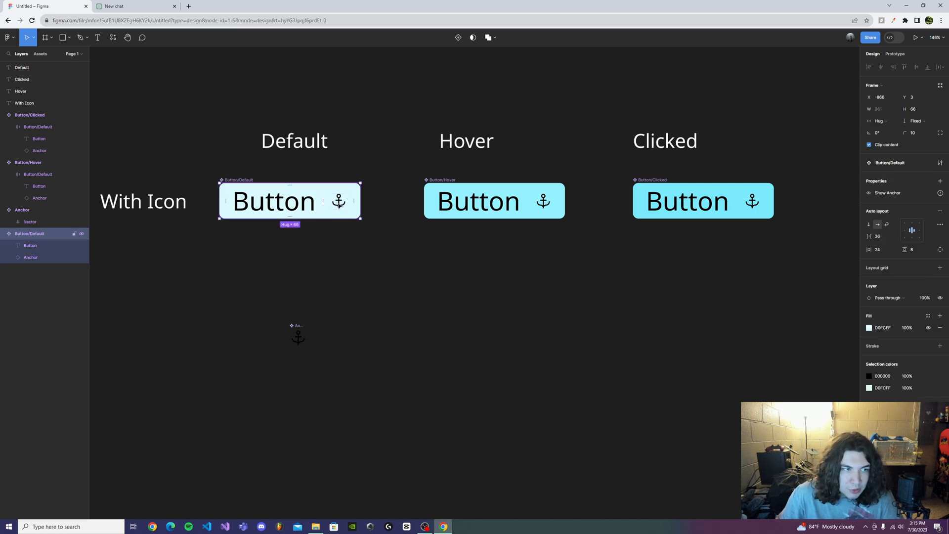
click(25, 222)
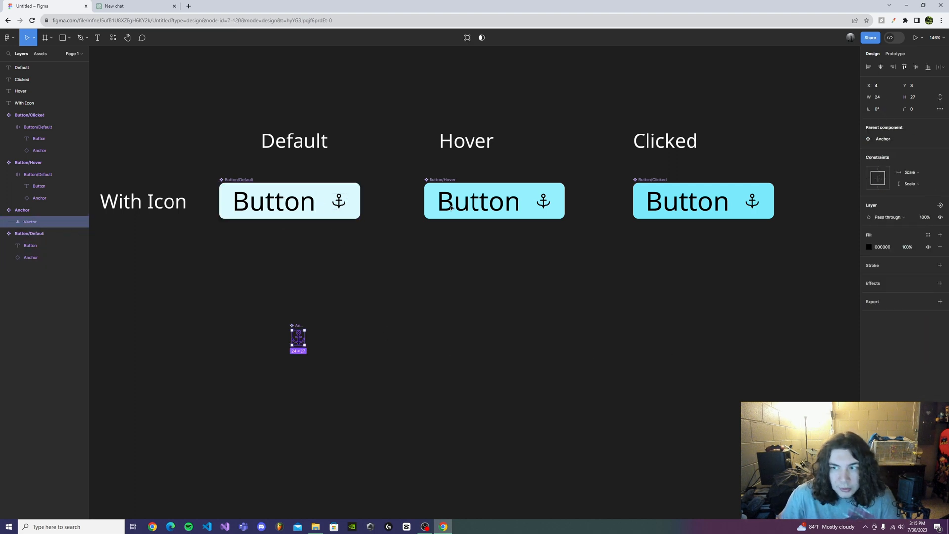
click(545, 203)
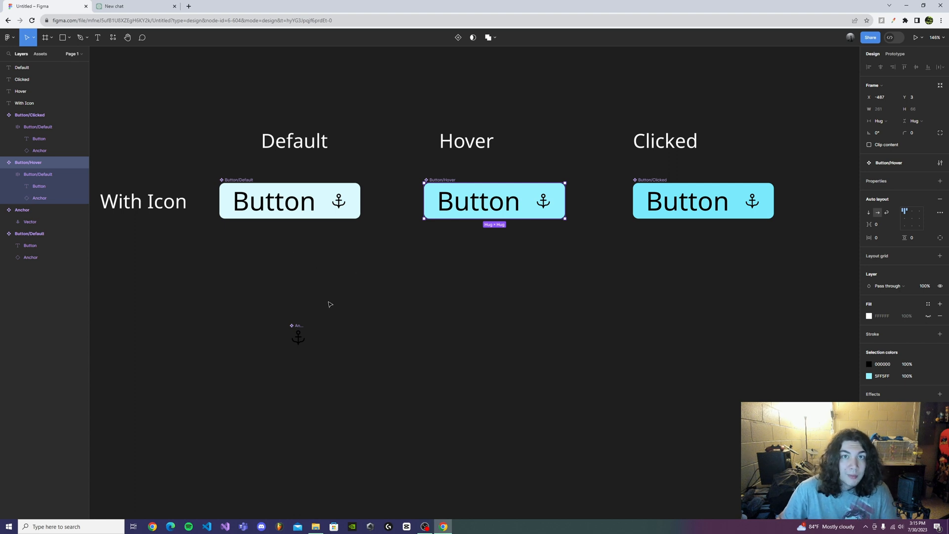
click(389, 334)
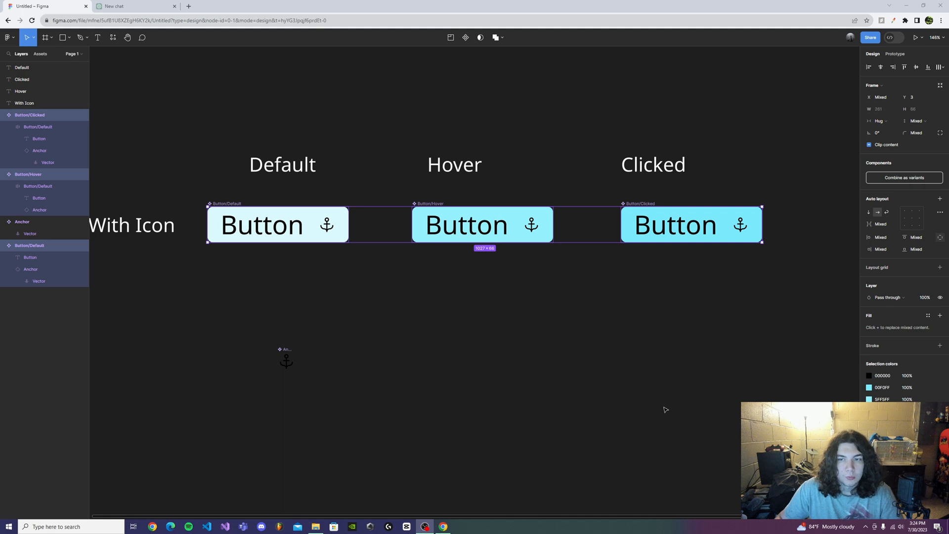
click(647, 398)
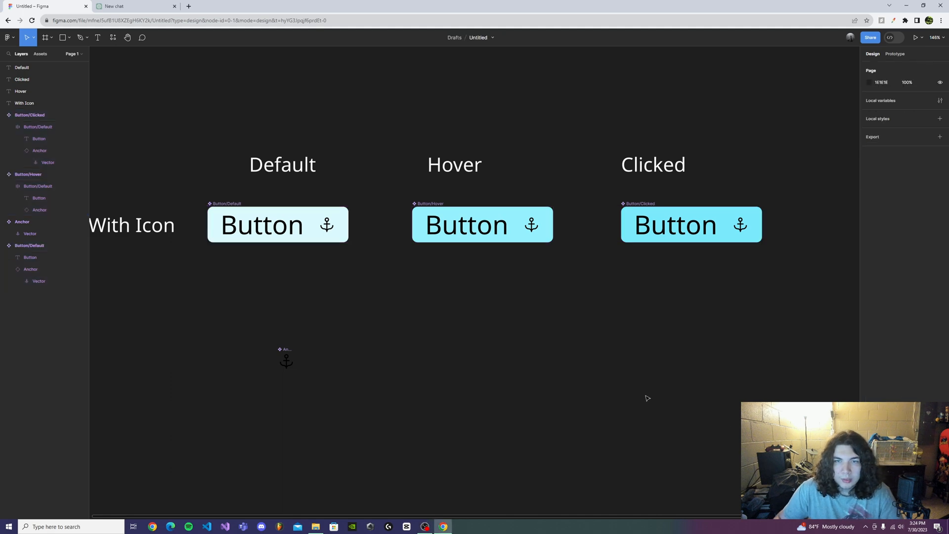
- Combine the default, hover and clicked icon buttons as variants of one component set
drag(195, 190, 815, 245)
click(893, 181)
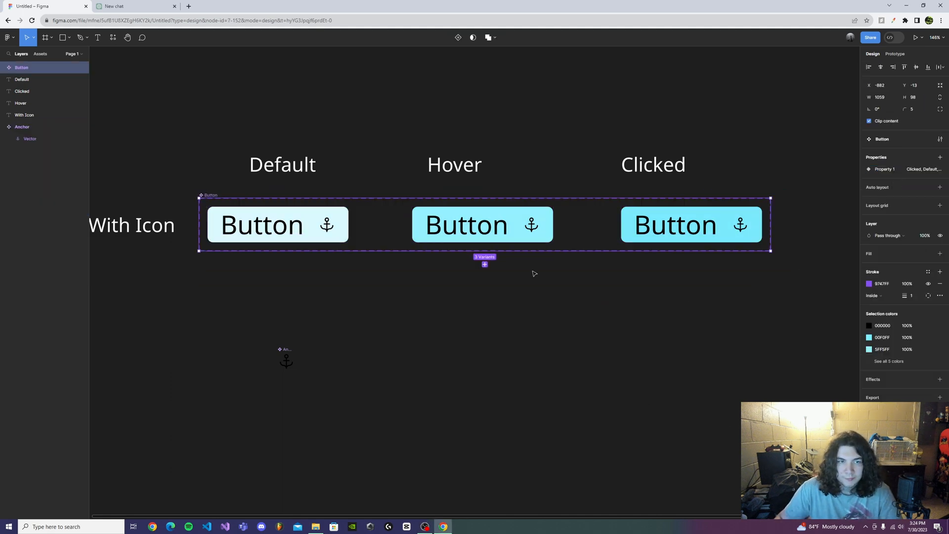
click(550, 434)
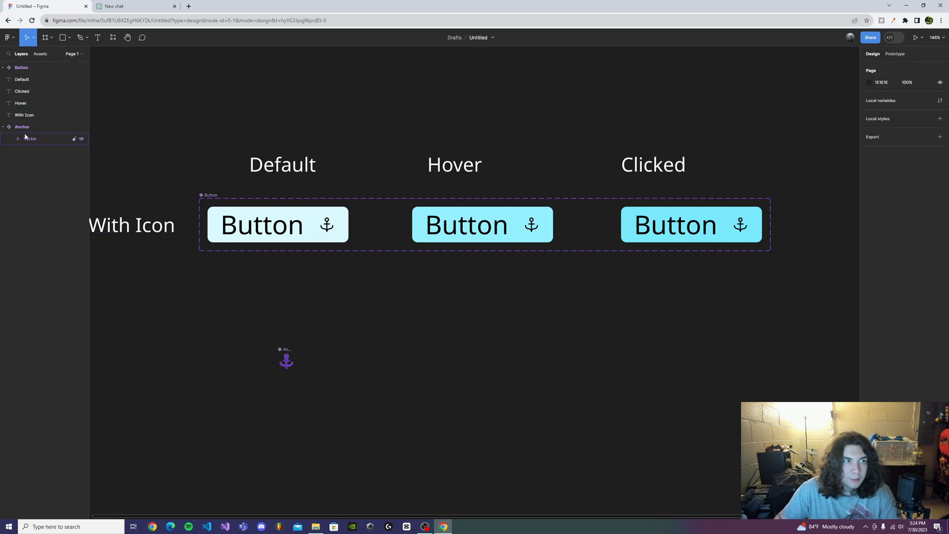
- Create a component property named "Show Anchor" with value True for the visibility of the Default variant's anchor icon
click(3, 68)
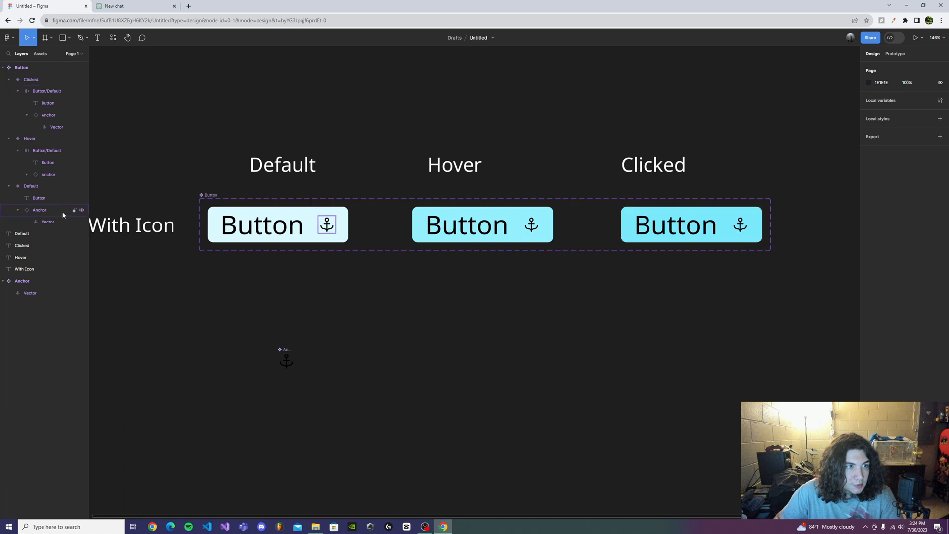
click(35, 210)
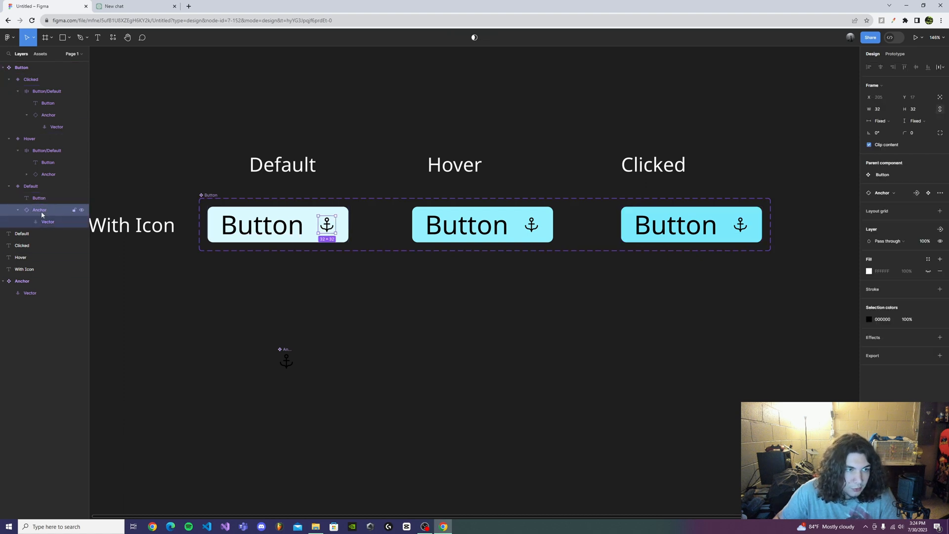
click(939, 230)
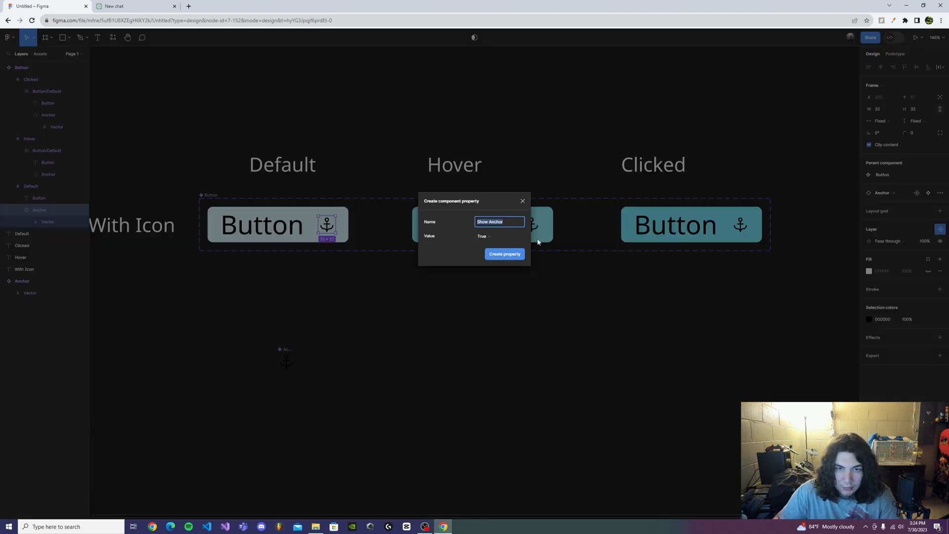
click(504, 254)
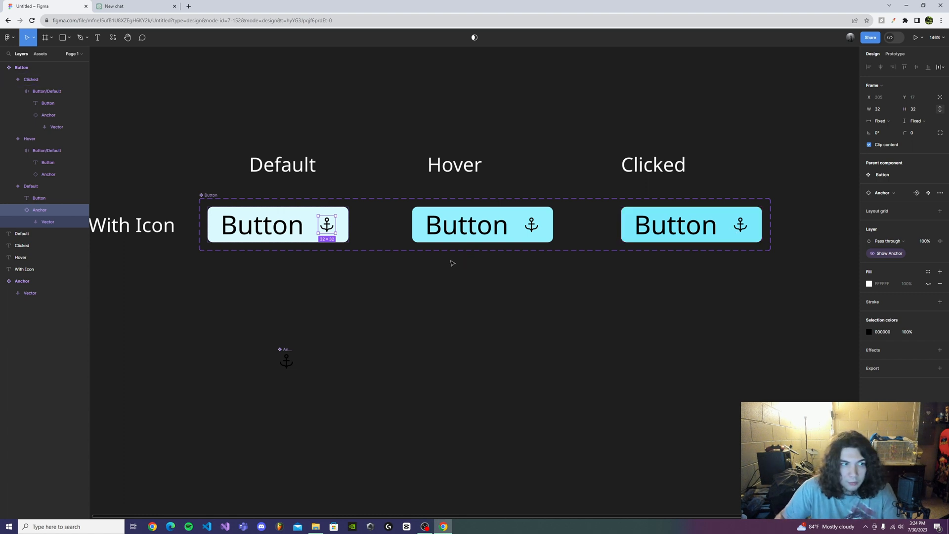
- Apply the Show Anchor property to the visibility of the anchor icons in the Hover and Clicked variants
click(52, 176)
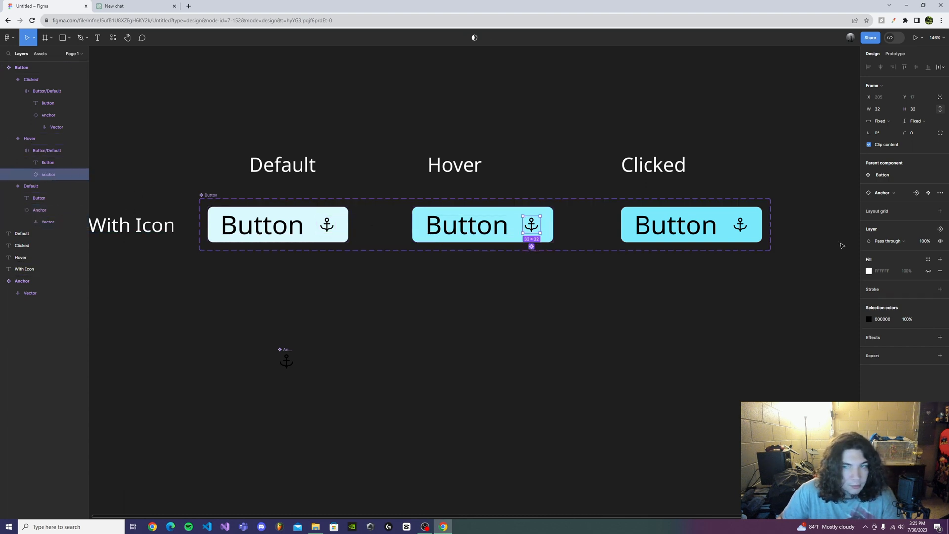
click(940, 228)
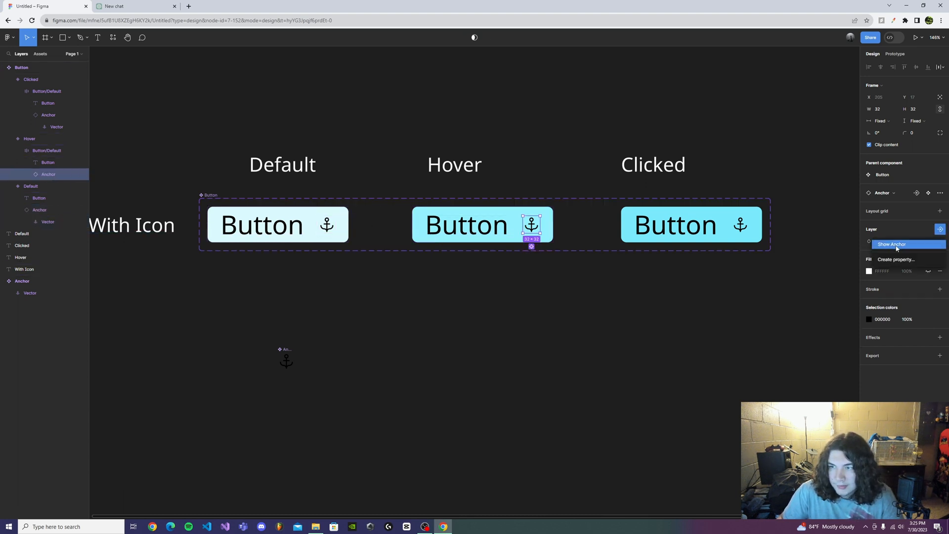
click(896, 246)
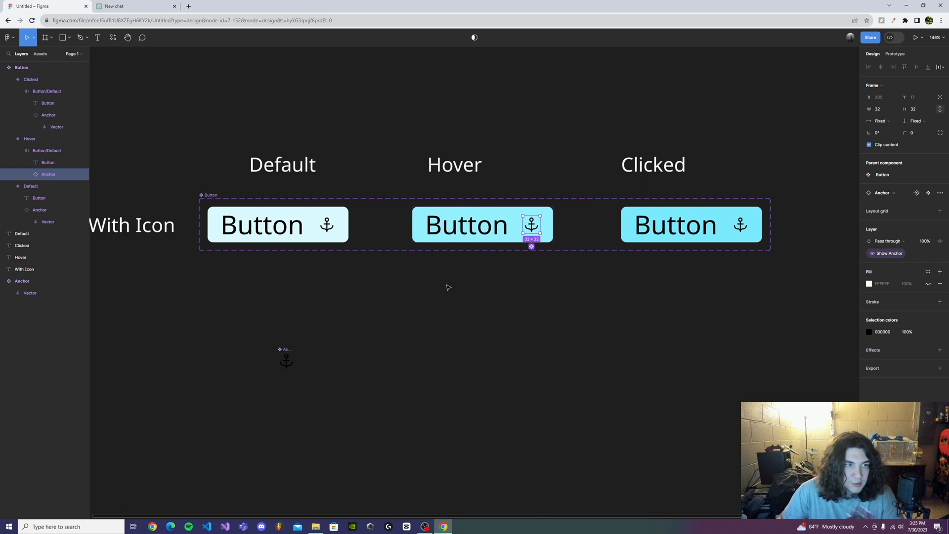
shift+click(51, 116)
shift+click(61, 178)
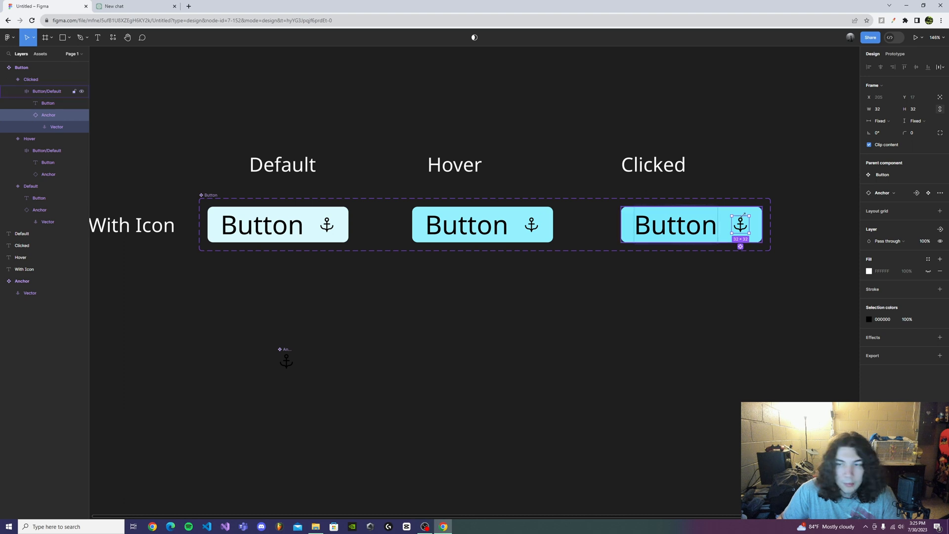
click(940, 229)
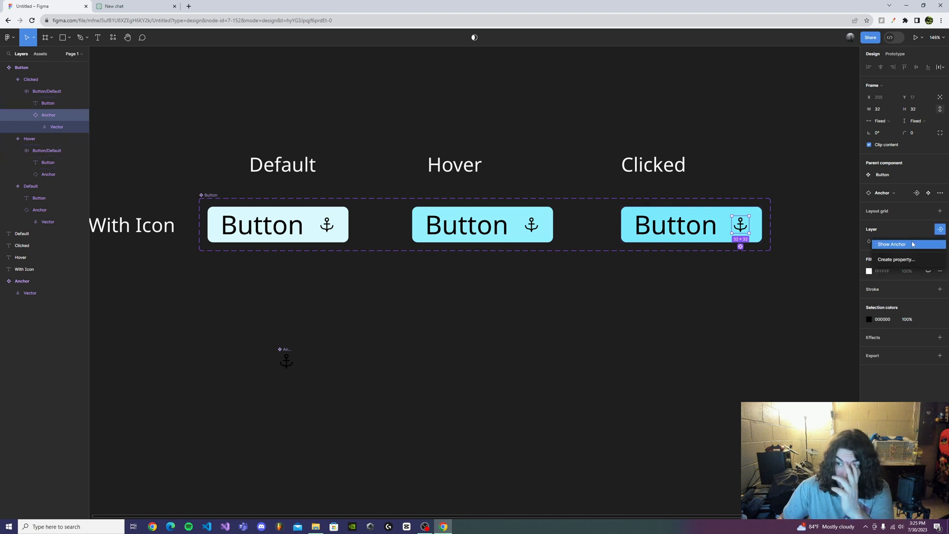
click(911, 246)
click(689, 311)
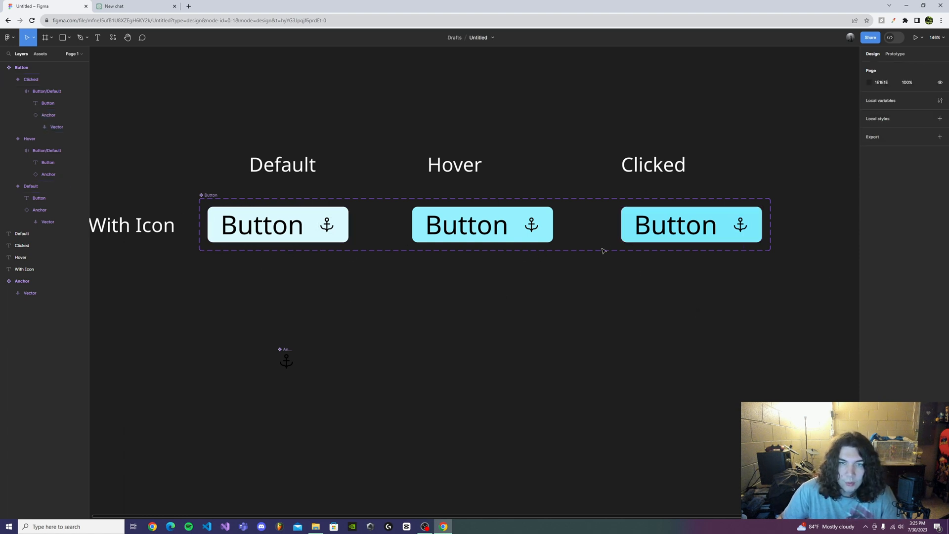
- Place an instance of the local Button component on the empty canvas below the component set
click(40, 54)
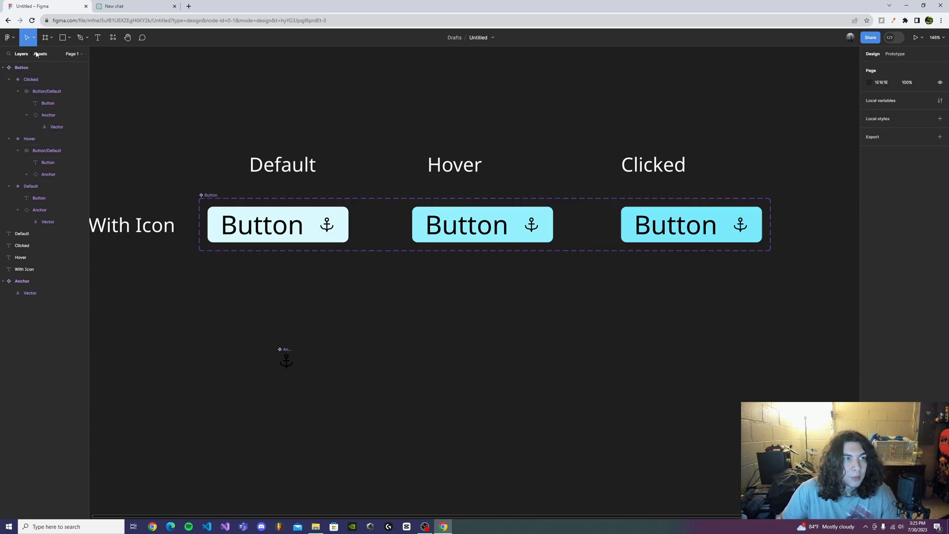
drag(69, 111, 515, 372)
scroll(621, 358, down, 3)
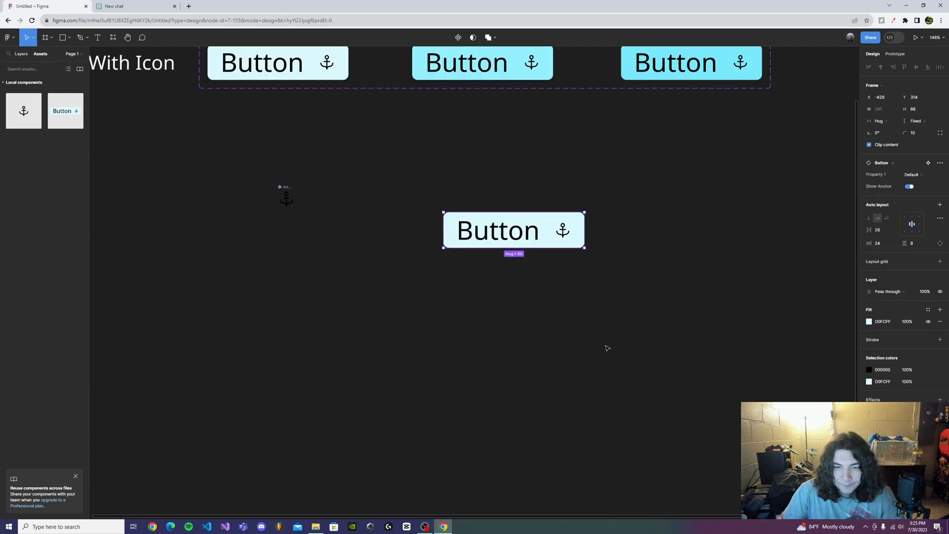
scroll(584, 250, up, 2)
- Switch the new button instance to the Clicked variant and turn its Show Anchor property off
click(920, 177)
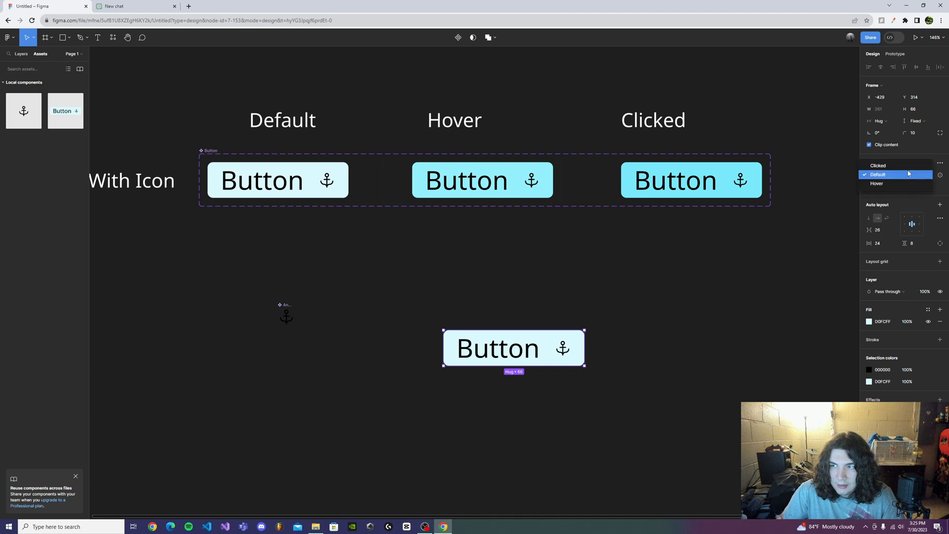
click(909, 168)
click(910, 187)
scroll(682, 347, down, 1)
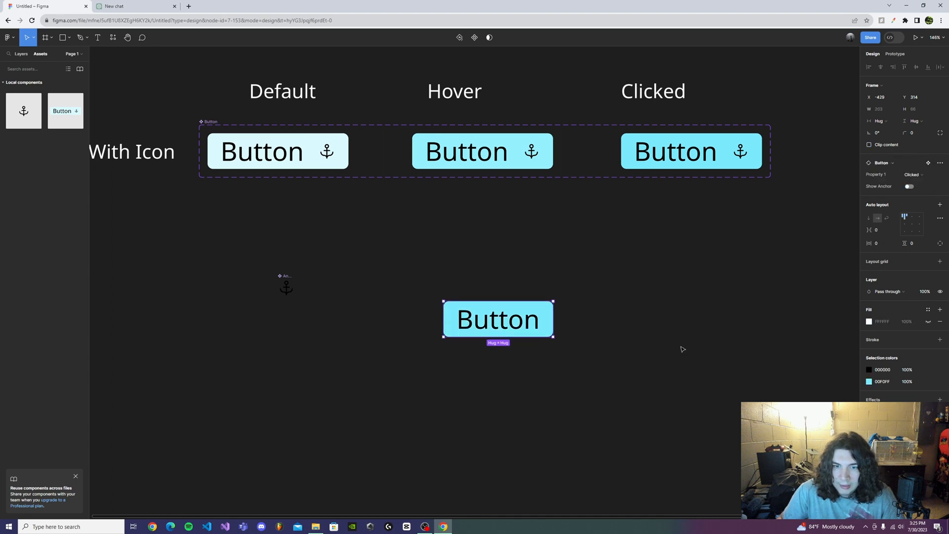
- Try the Hover variant on the button instance, return it to Default, and shift the instance slightly up and left on the canvas
drag(526, 321, 510, 302)
click(920, 176)
click(912, 186)
click(913, 174)
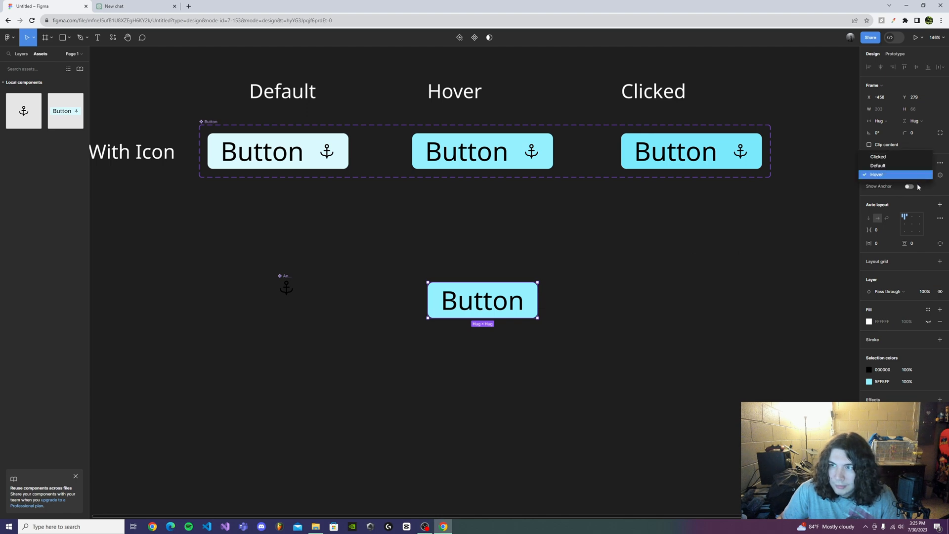
click(907, 182)
mouse_move(520, 301)
mouse_down()
mouse_move(474, 322)
mouse_move(529, 253)
mouse_move(546, 278)
mouse_move(496, 273)
mouse_move(503, 295)
mouse_up()
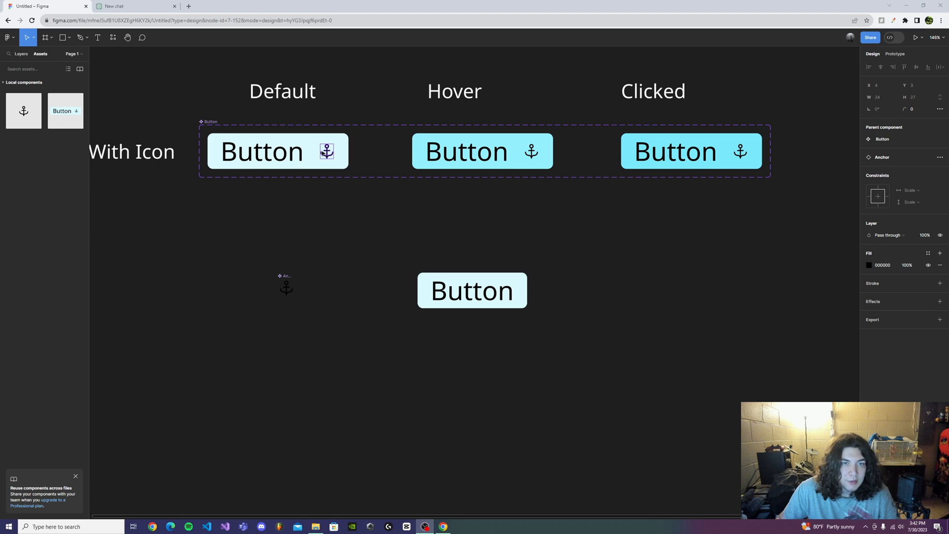
click(532, 151)
click(744, 150)
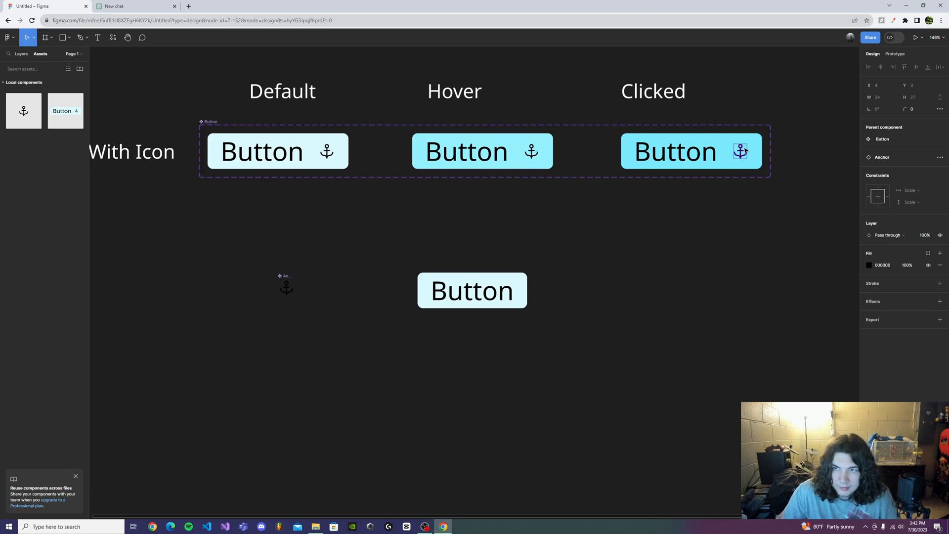
drag(210, 183, 735, 254)
scroll(708, 238, right, 2)
scroll(687, 288, left, 1)
drag(688, 288, 718, 288)
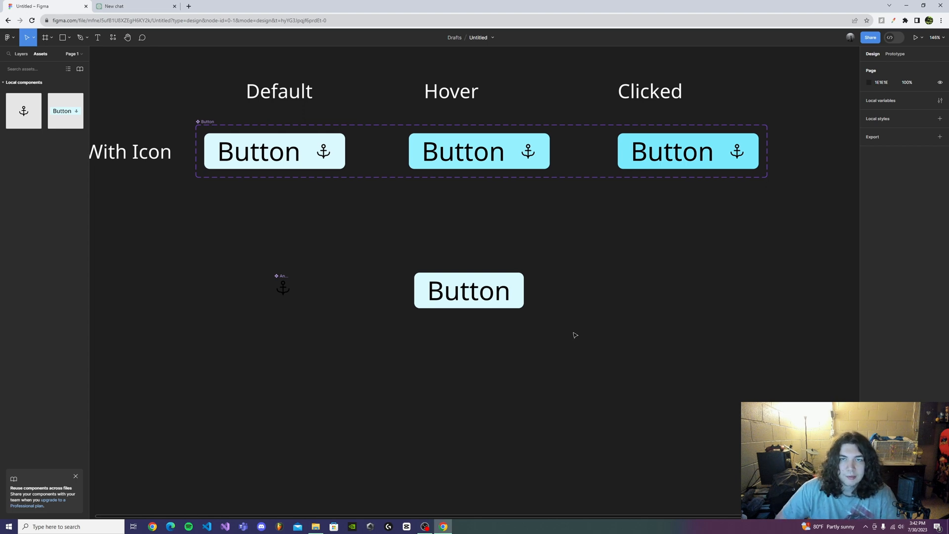